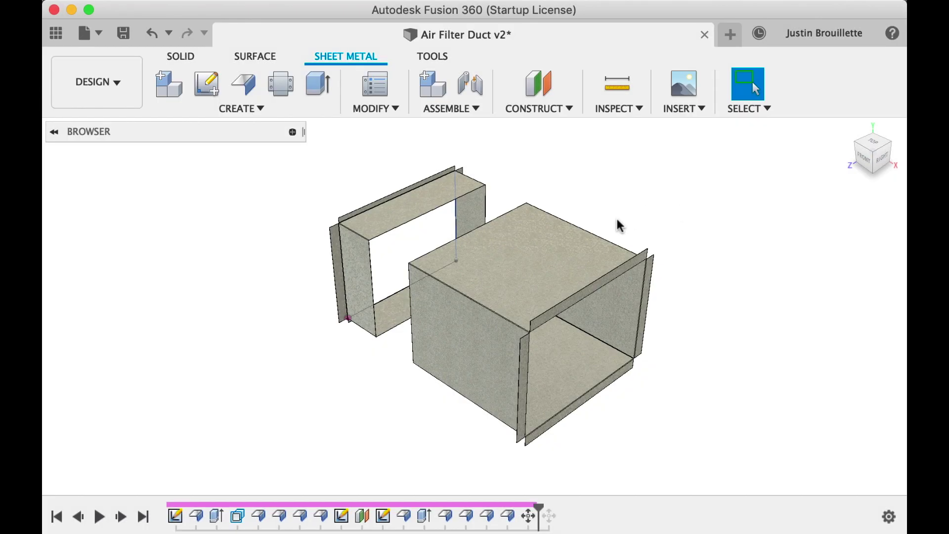
Examine the flanges and corners of both finished duct pieces from several sides.
shift+middle_drag(620, 226, 671, 200)
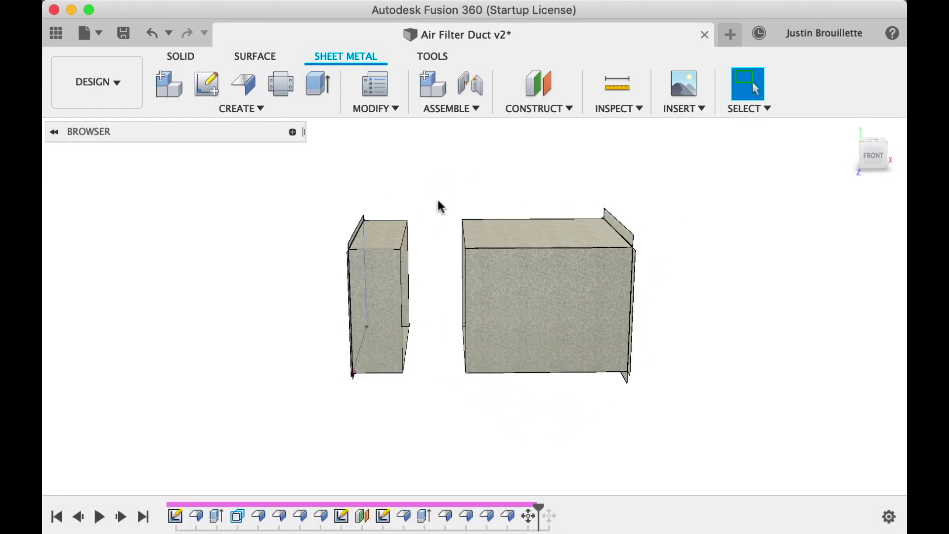
shift+middle_drag(440, 207, 534, 194)
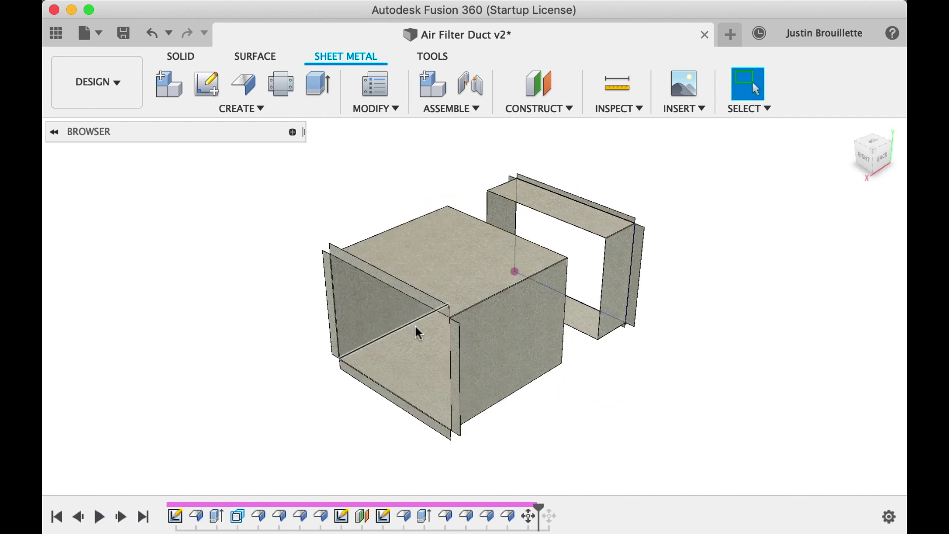
scroll(459, 328, up, 5)
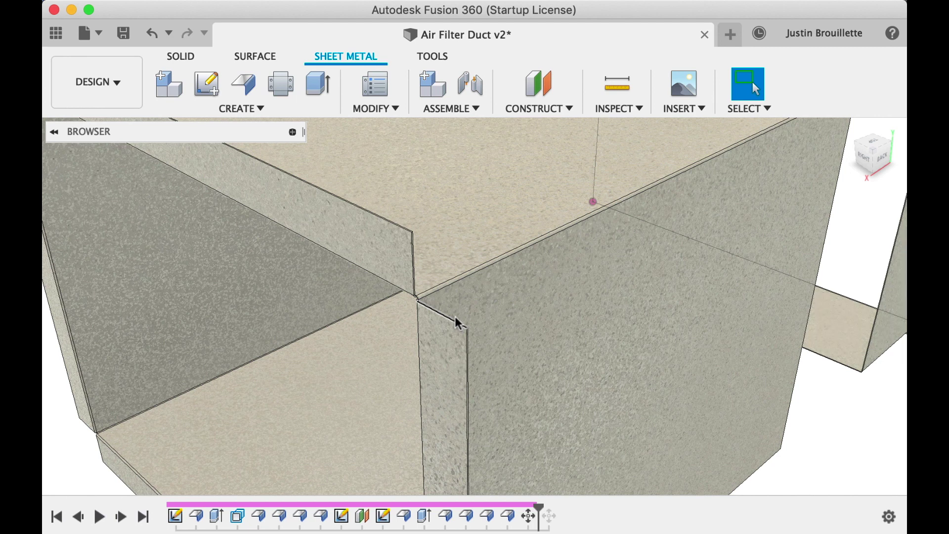
scroll(457, 329, down, 4)
click(849, 127)
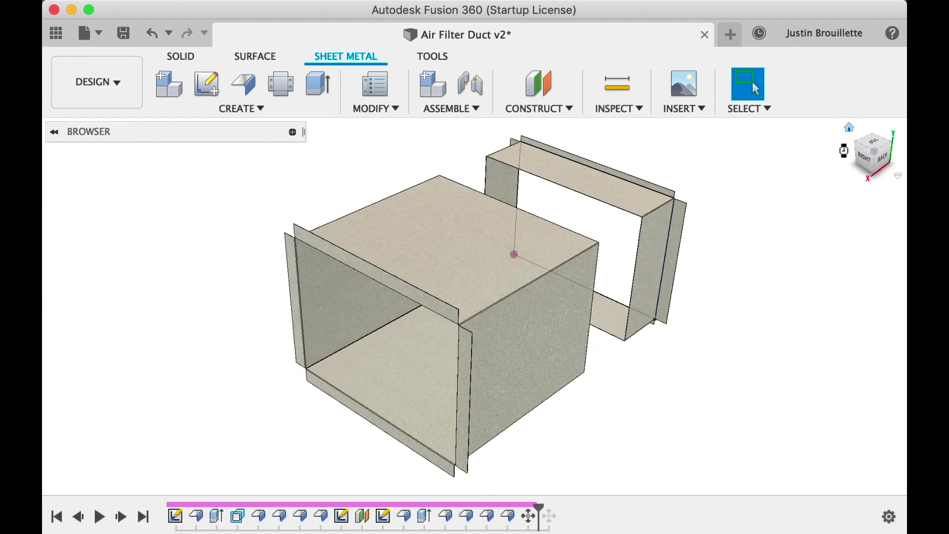
drag(539, 506, 518, 507)
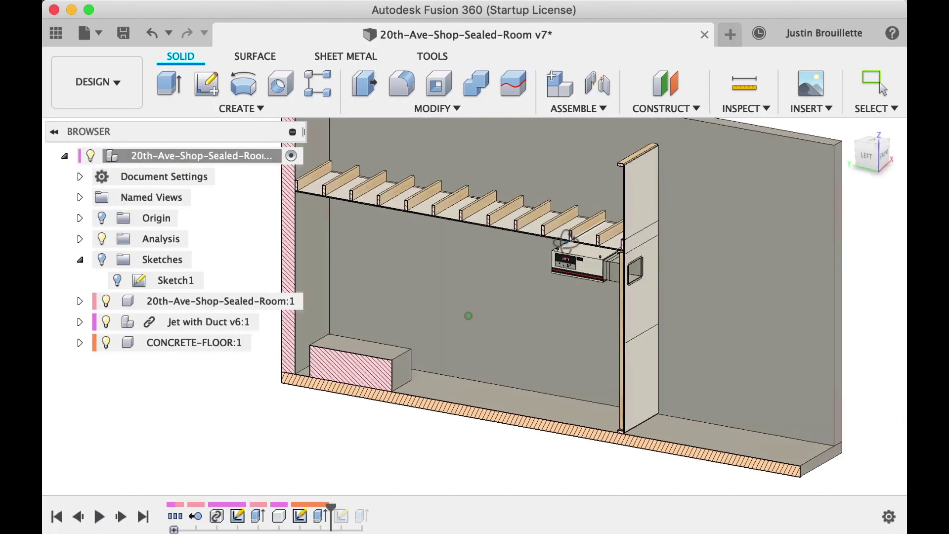
In the 20th-Ave-Shop-Sealed-Room design, examine how the JET air filter and its duct fit through the wall opening.
shift+middle_drag(566, 242, 519, 232)
scroll(605, 252, up, 5)
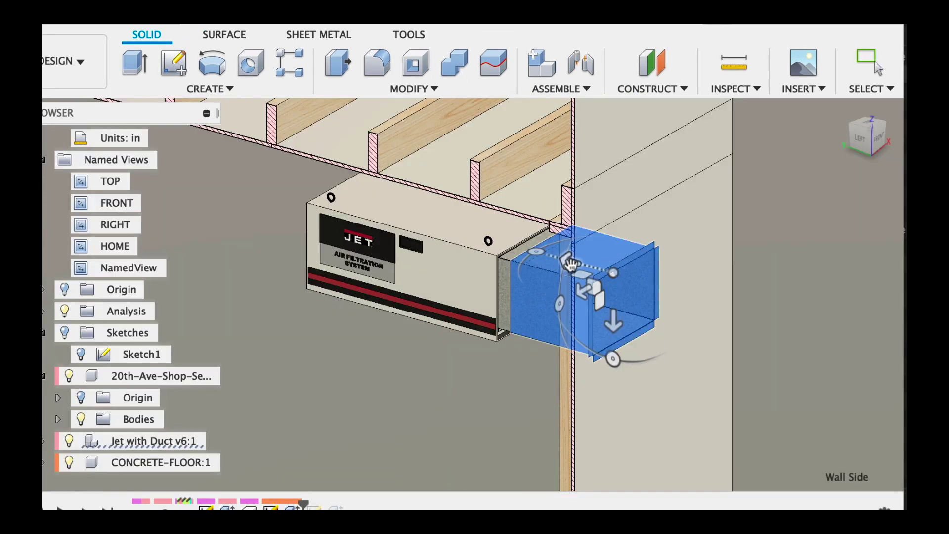
mouse_move(570, 265)
mouse_down()
mouse_move(673, 291)
mouse_move(585, 269)
mouse_move(571, 277)
mouse_up()
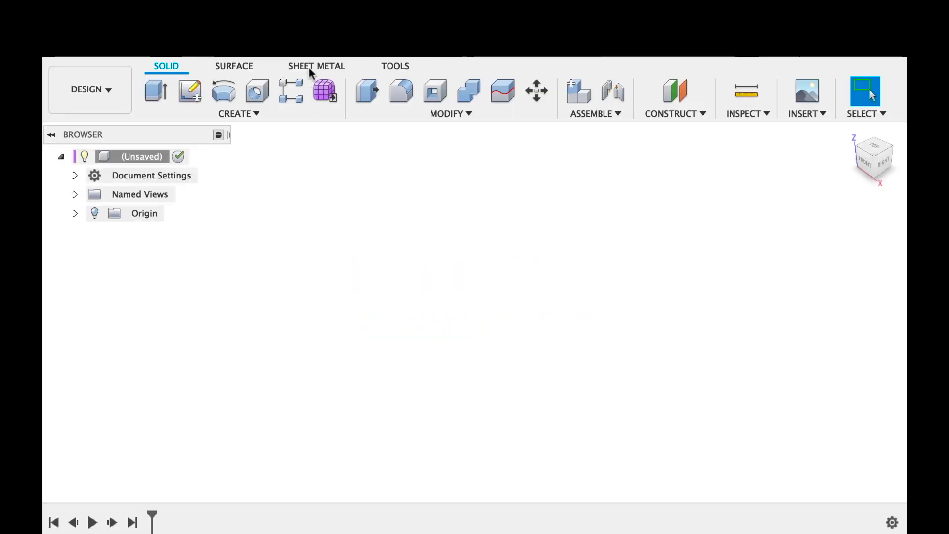
Create a sheet metal rule from Steel (in), named Galvanized (26 ga), with a thickness of 0.0217.
click(312, 69)
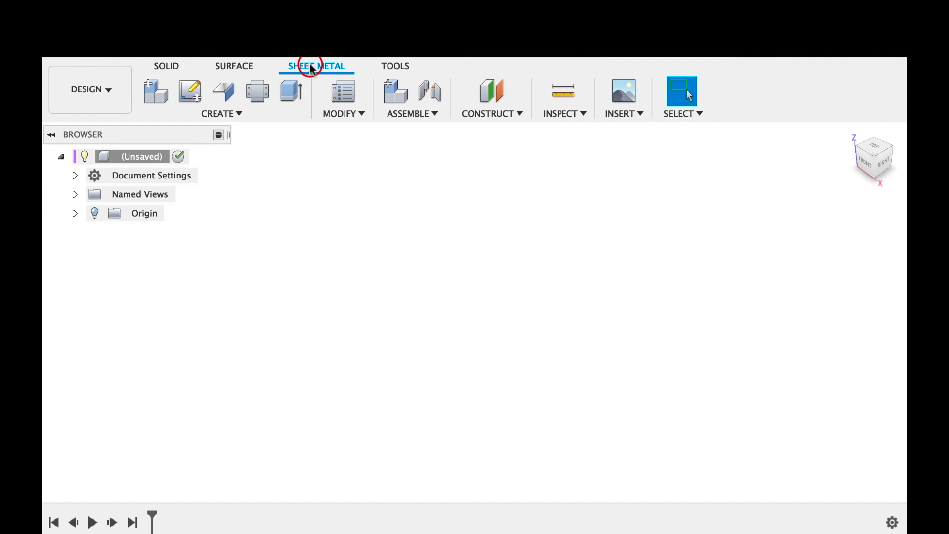
click(339, 97)
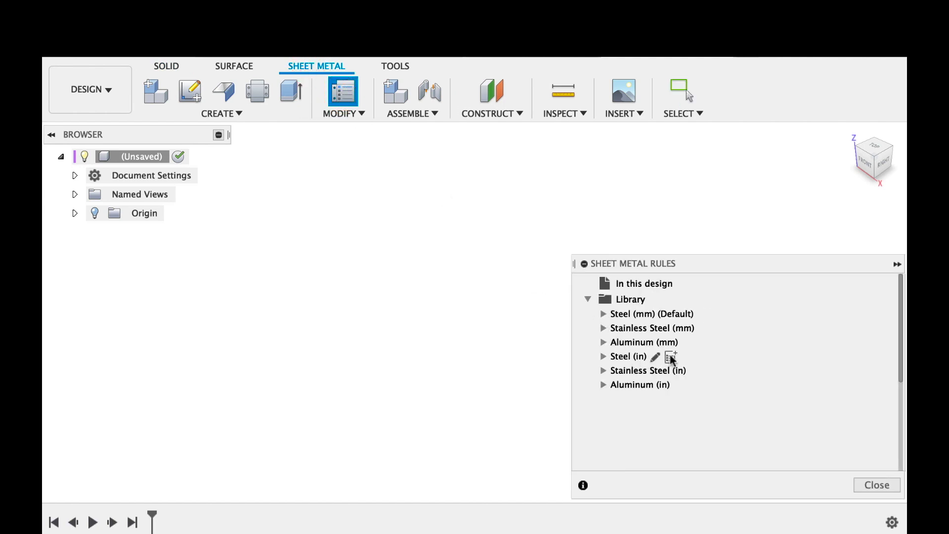
click(670, 356)
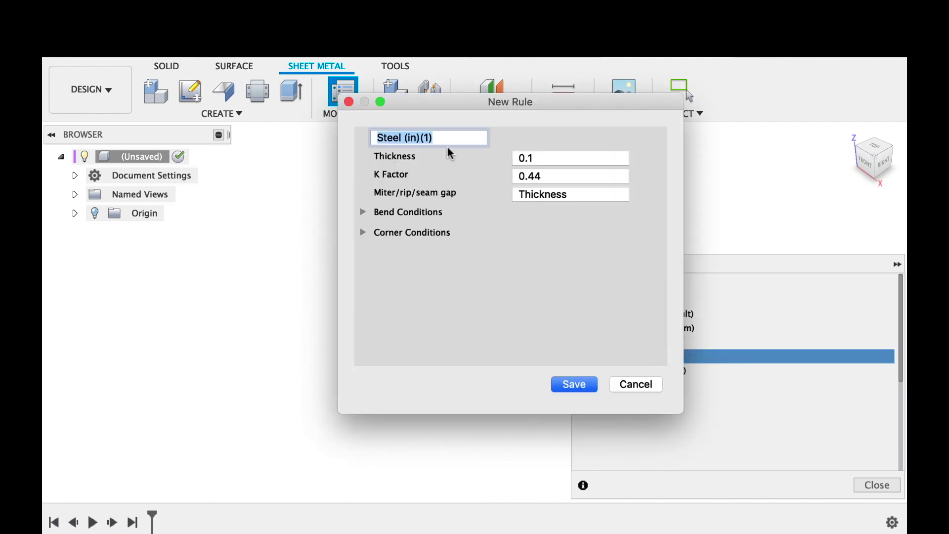
text(Galvanized (26 )
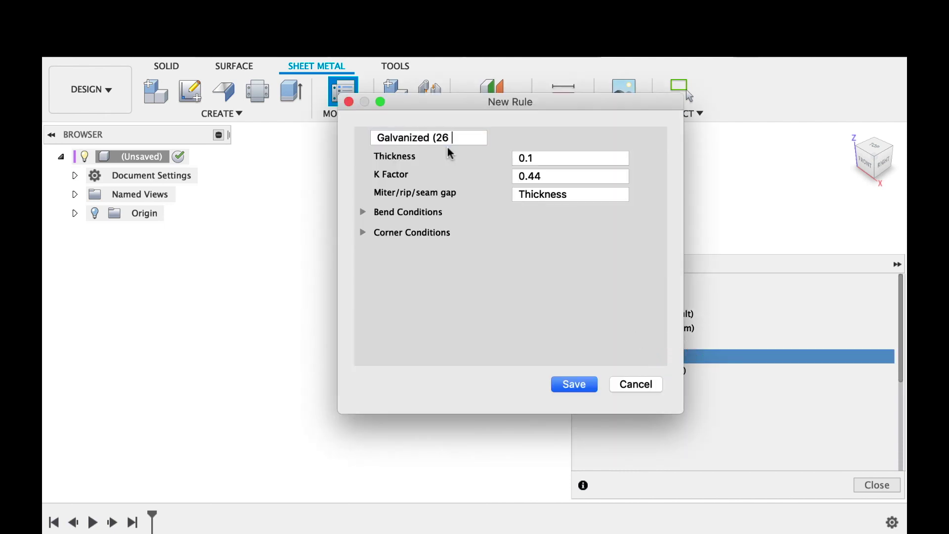
text(ga))
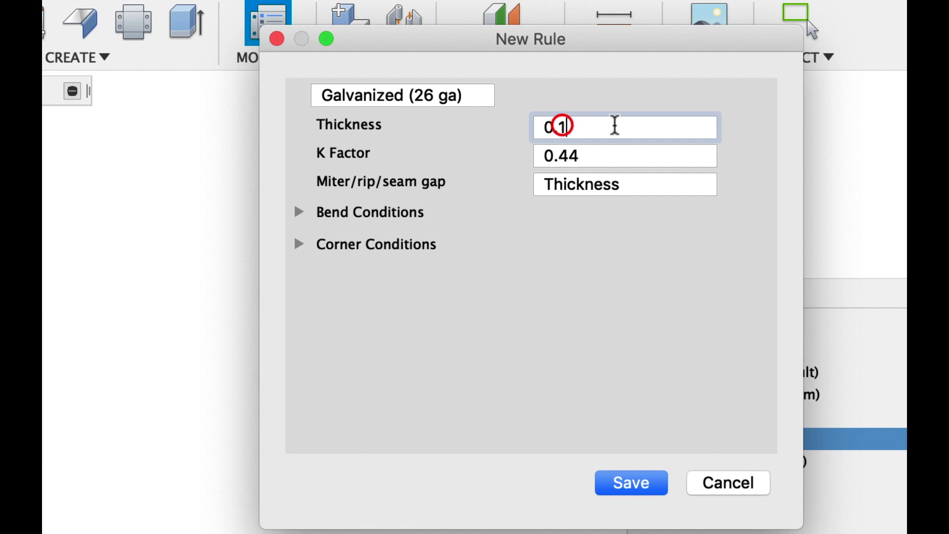
key(BackSpace)
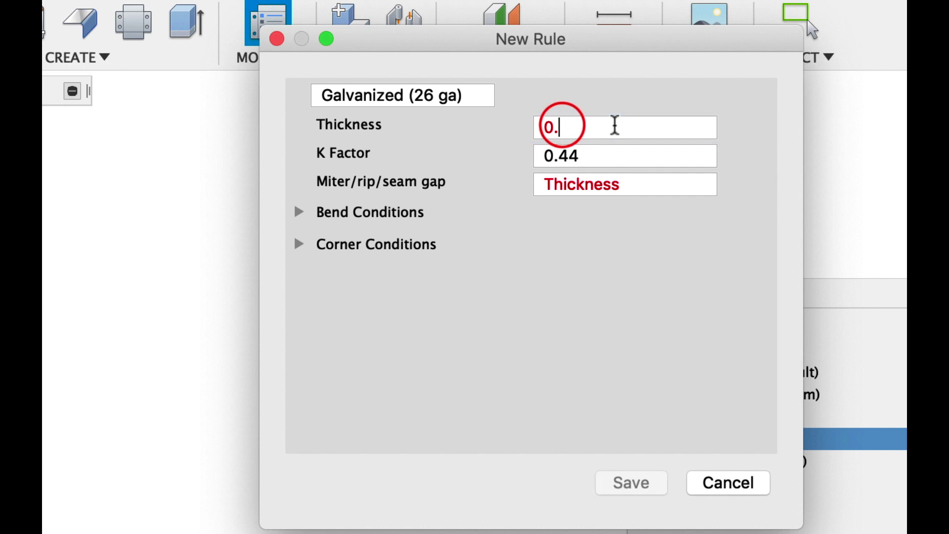
click(627, 488)
click(602, 399)
click(661, 399)
click(866, 485)
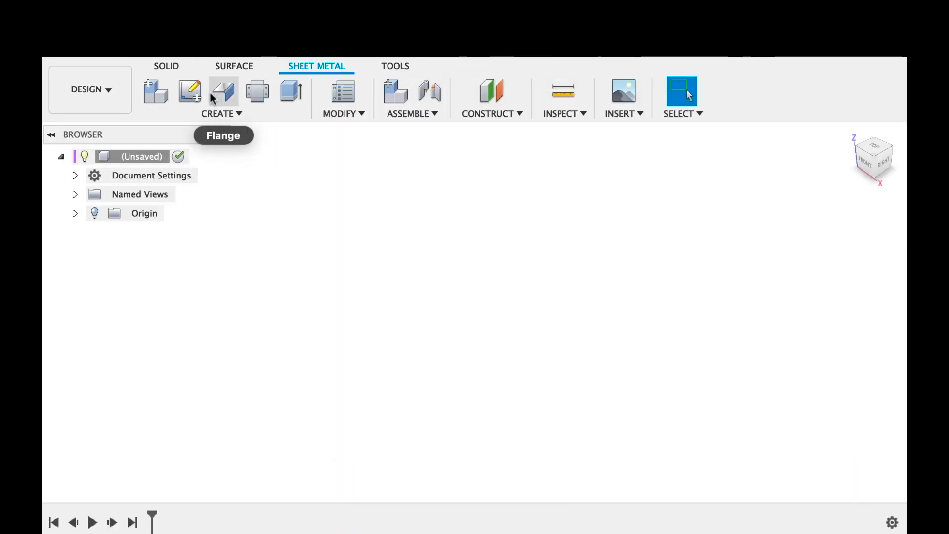
Start a sketch on the front (XZ) plane and draw a 10 in vertical line up from the origin.
click(192, 93)
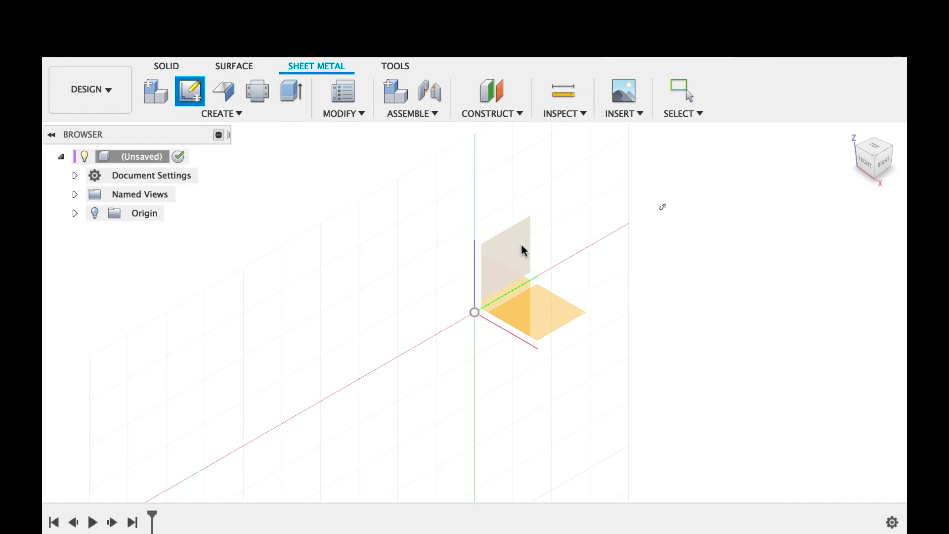
click(523, 302)
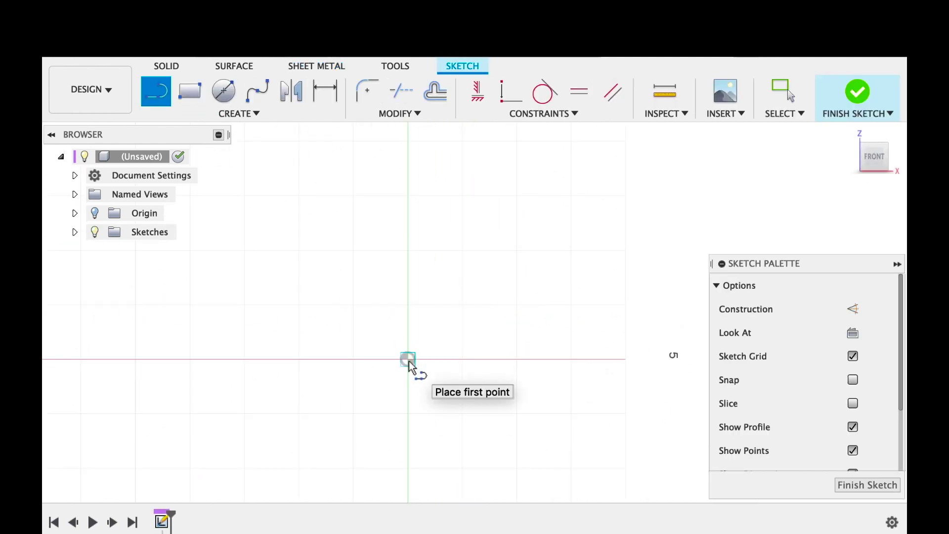
text(10)
key(Return)
key(Escape)
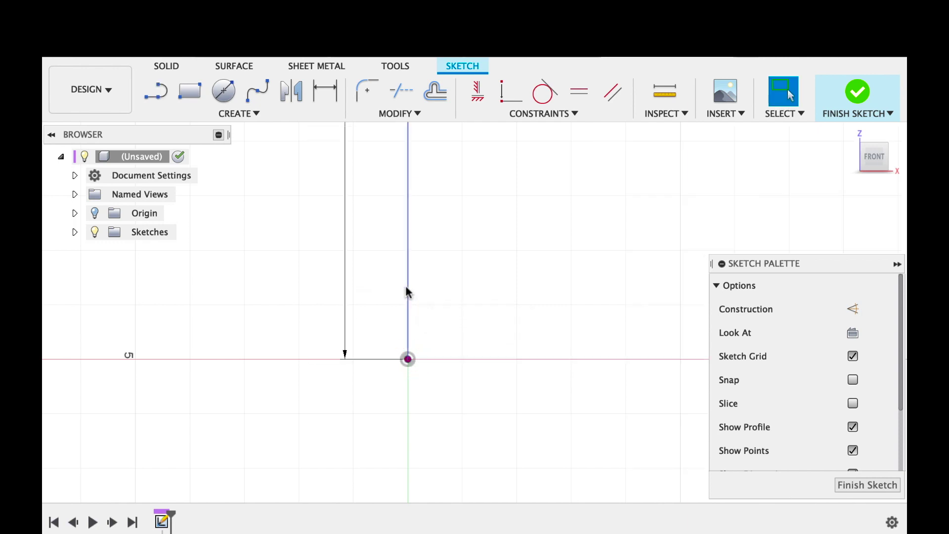
Draw 13.75 in horizontal lines from both ends of the vertical line and place the upper dimension above the outline.
scroll(406, 290, down, 5)
click(408, 194)
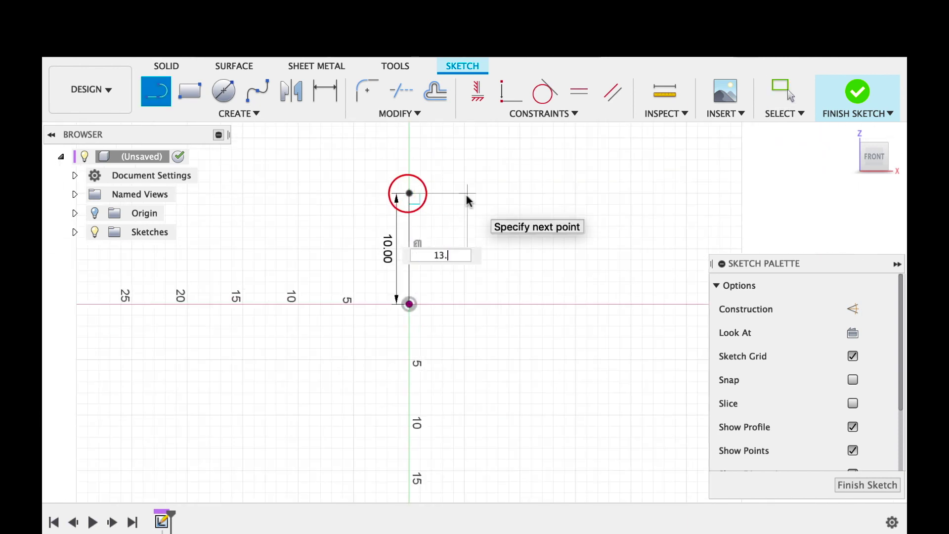
click(561, 193)
click(409, 304)
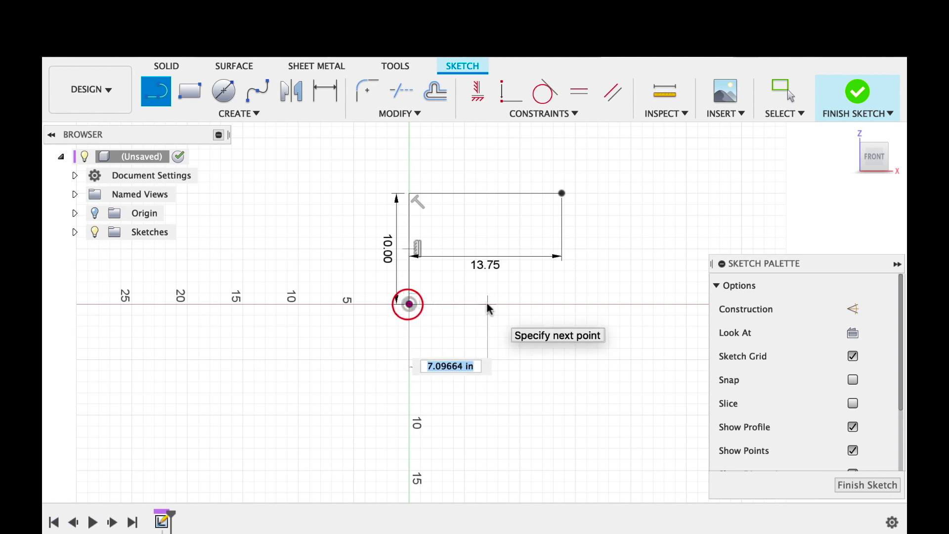
text(13.75)
key(Return)
key(Escape)
drag(491, 260, 495, 160)
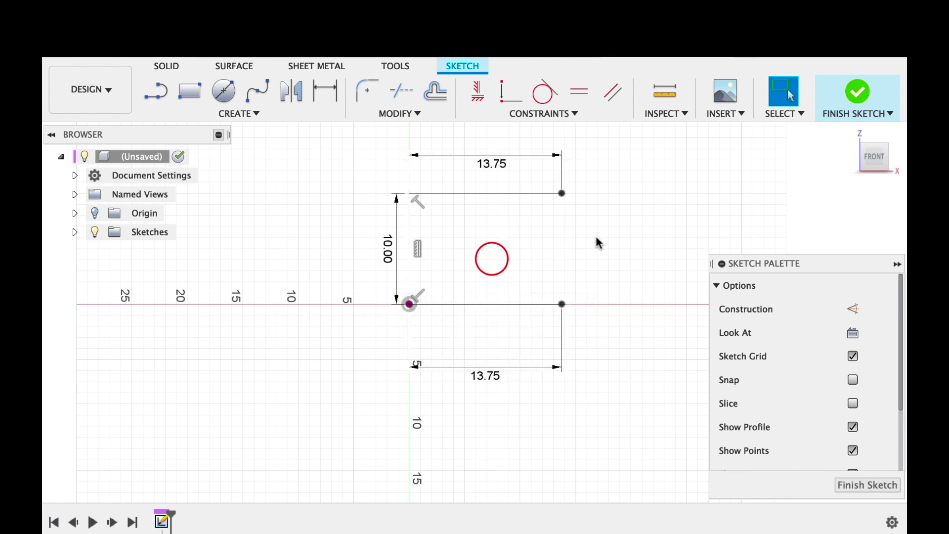
Draw the outline's fourth side down from the upper right corner, dimension its gap to the lower line as 0.17 in, and finish the sketch.
click(561, 193)
click(561, 286)
key(Escape)
click(562, 304)
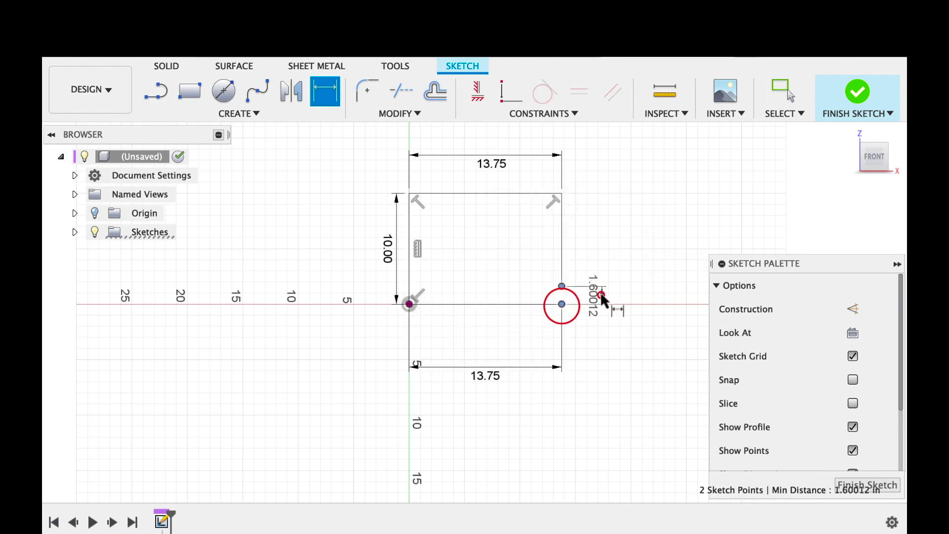
click(602, 296)
text(0.17)
key(Return)
scroll(551, 305, up, 4)
scroll(616, 303, down, 5)
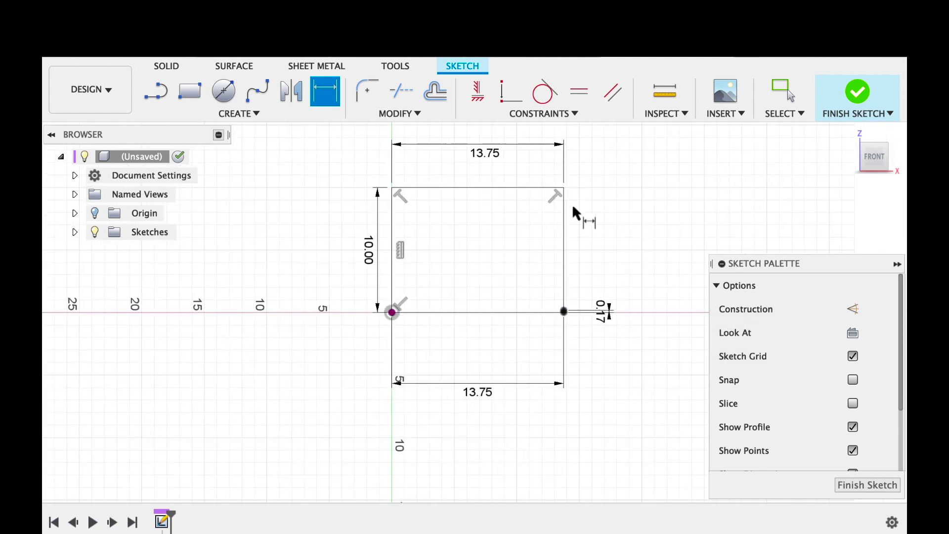
click(857, 91)
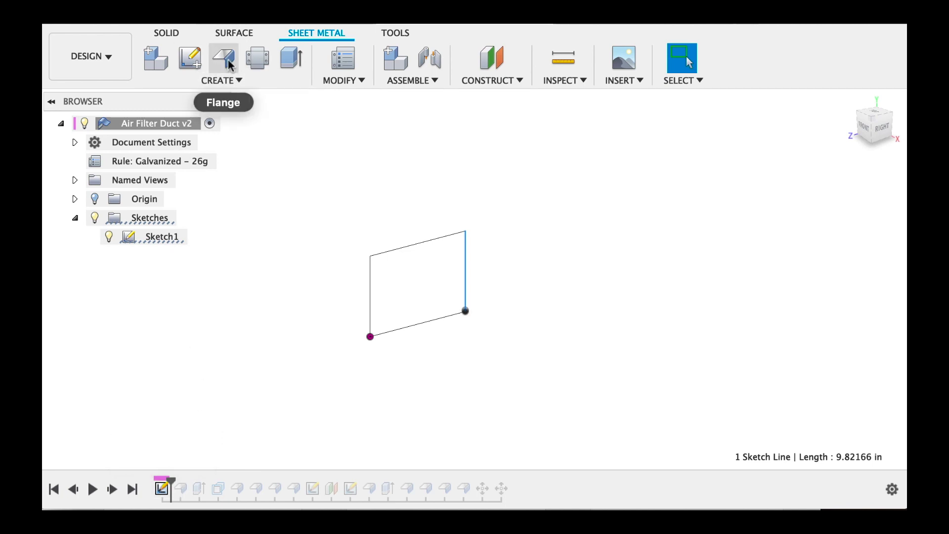
Start a flange from the open duct outline in the Air Filter Duct design.
click(226, 59)
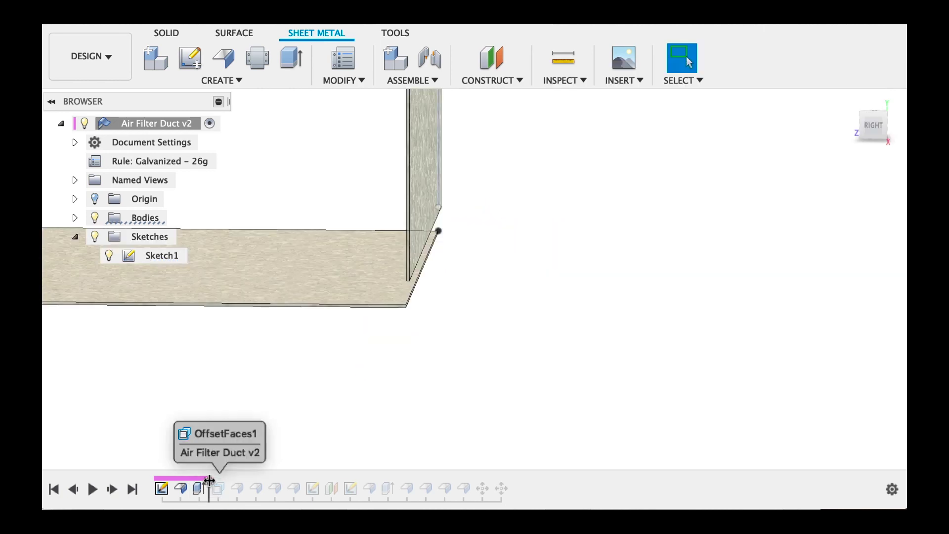
Roll the design history forward past OffsetFaces1 and open that feature to inspect the offset at the open corner.
drag(209, 480, 217, 489)
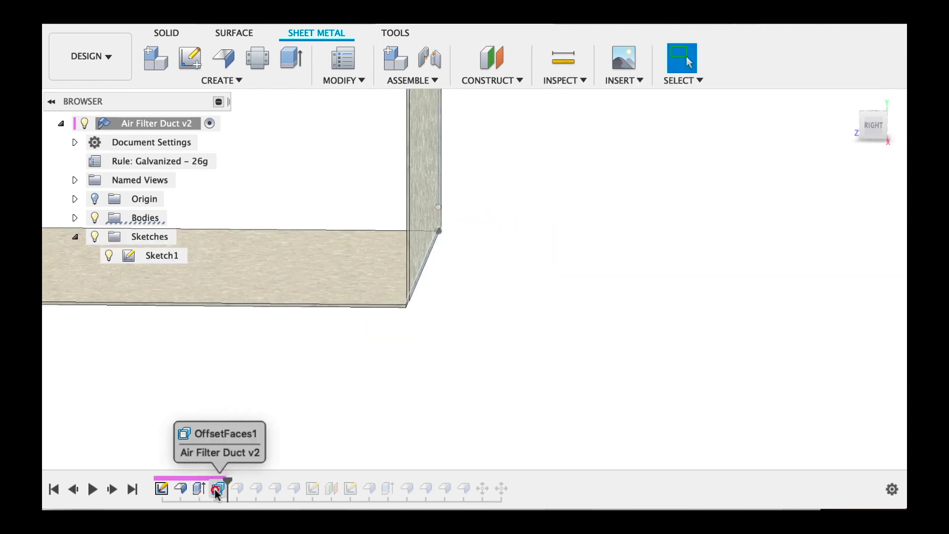
double_click(216, 490)
shift+middle_drag(378, 323, 406, 250)
scroll(407, 250, up, 3)
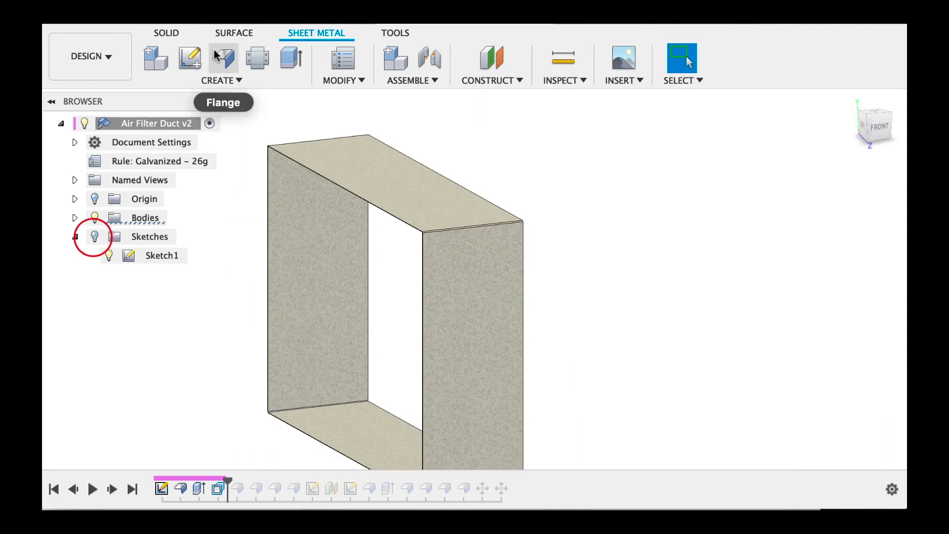
Add a 0.5 in flange at 90 degrees along the full outer edge of the duct's top panel.
click(218, 56)
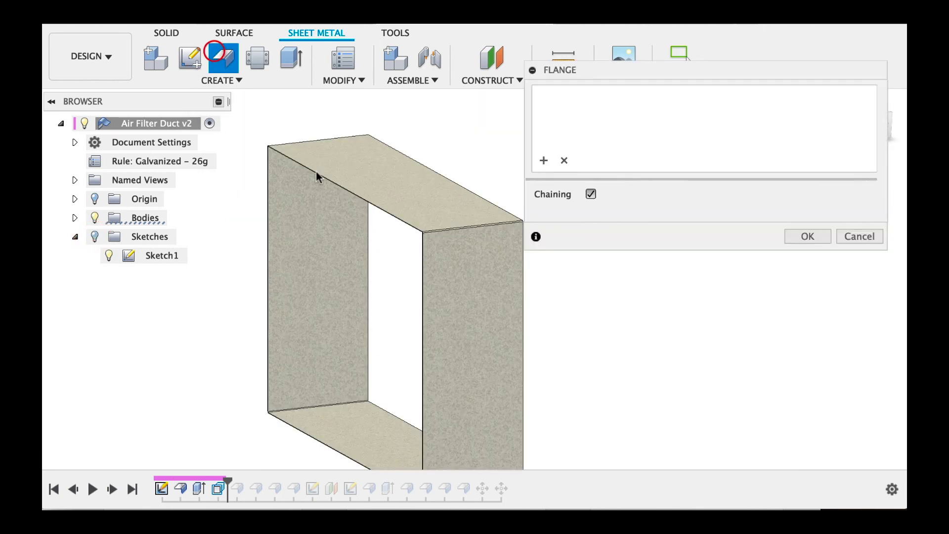
click(327, 183)
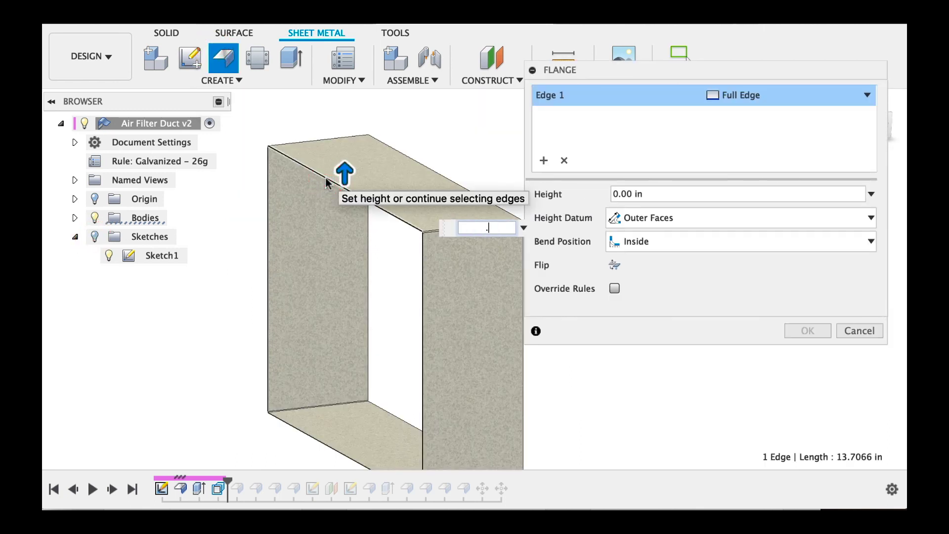
key(Return)
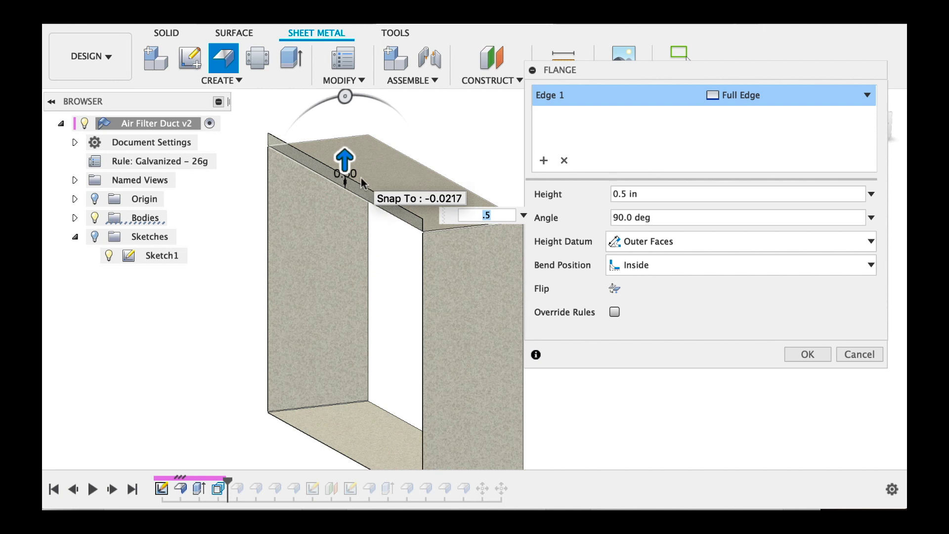
shift+middle_drag(361, 183, 307, 176)
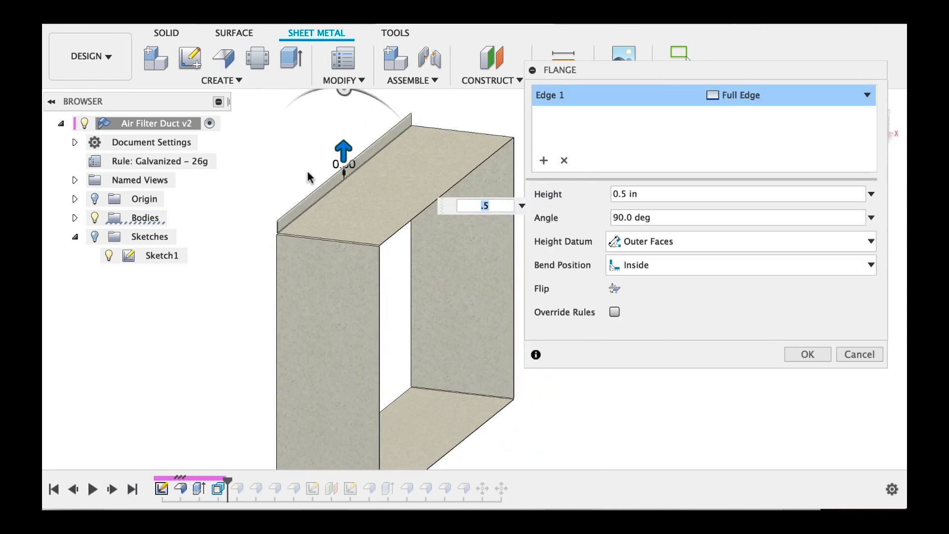
scroll(317, 168, up, 3)
key(Return)
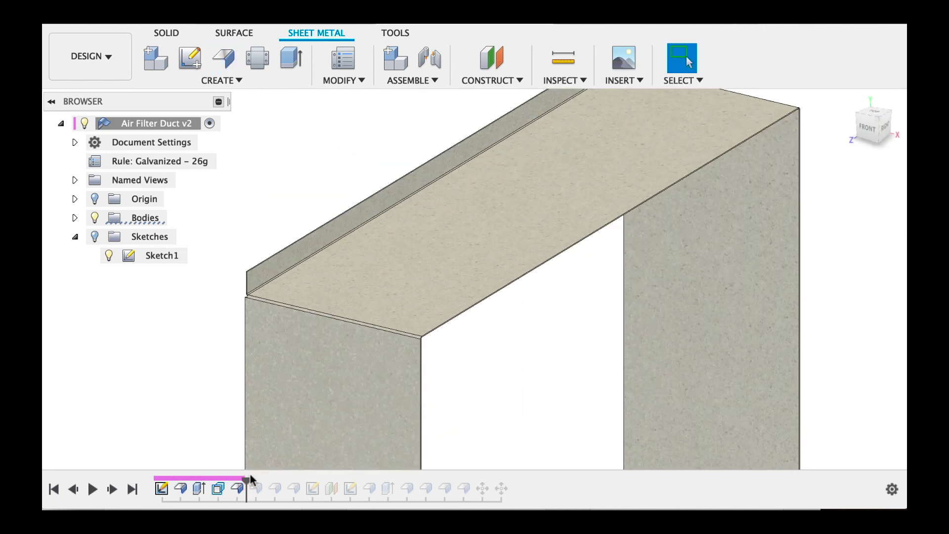
Roll the design history forward by one feature and inspect the flange on the duct's bottom panel.
drag(248, 479, 257, 479)
scroll(356, 295, down, 8)
shift+middle_drag(356, 294, 373, 274)
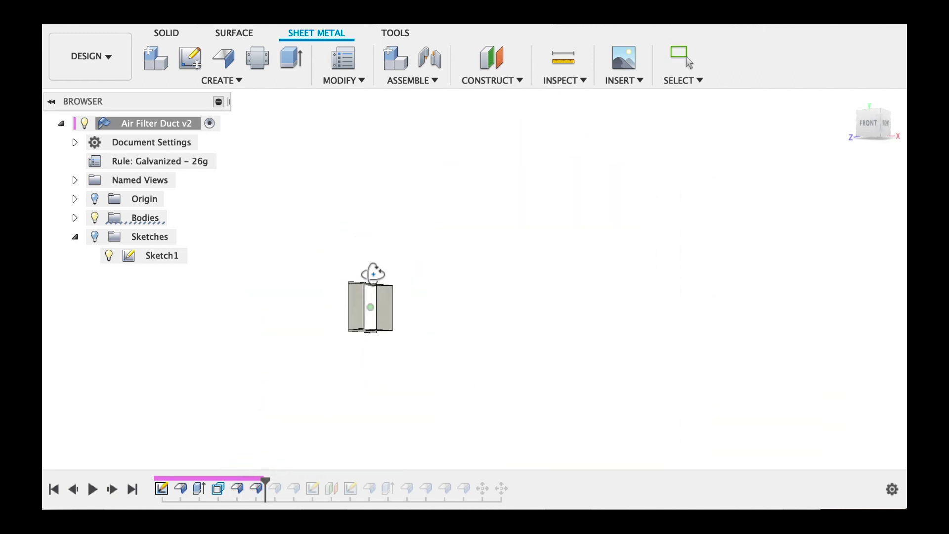
shift+middle_drag(348, 381, 289, 425)
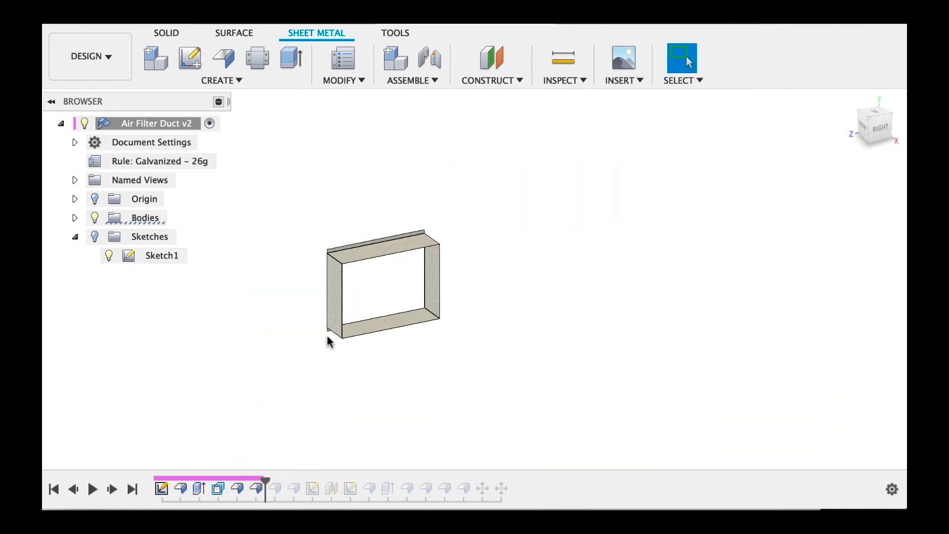
scroll(347, 315, up, 6)
shift+middle_drag(348, 311, 351, 248)
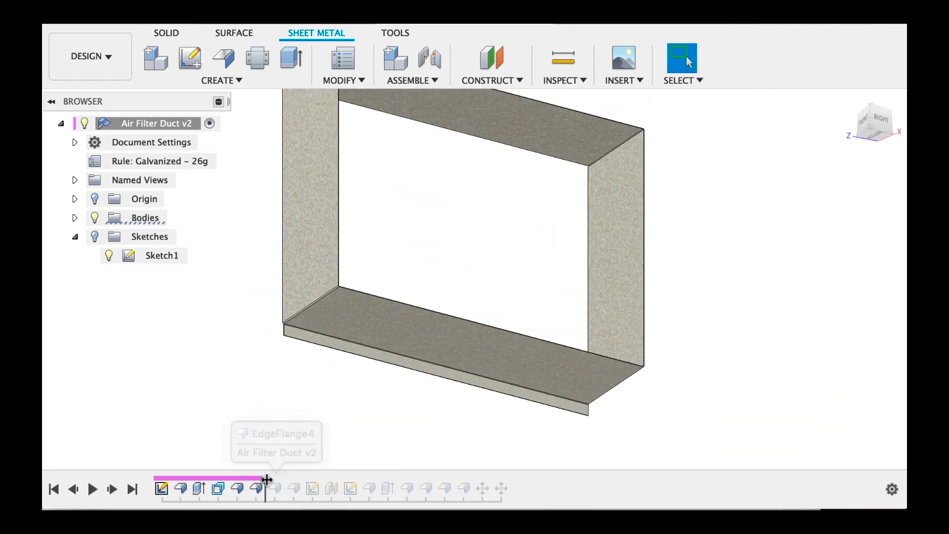
Roll the design history forward past EdgeFlange4 and open that feature to inspect the full-edge flange on the duct's side panel.
drag(265, 479, 284, 479)
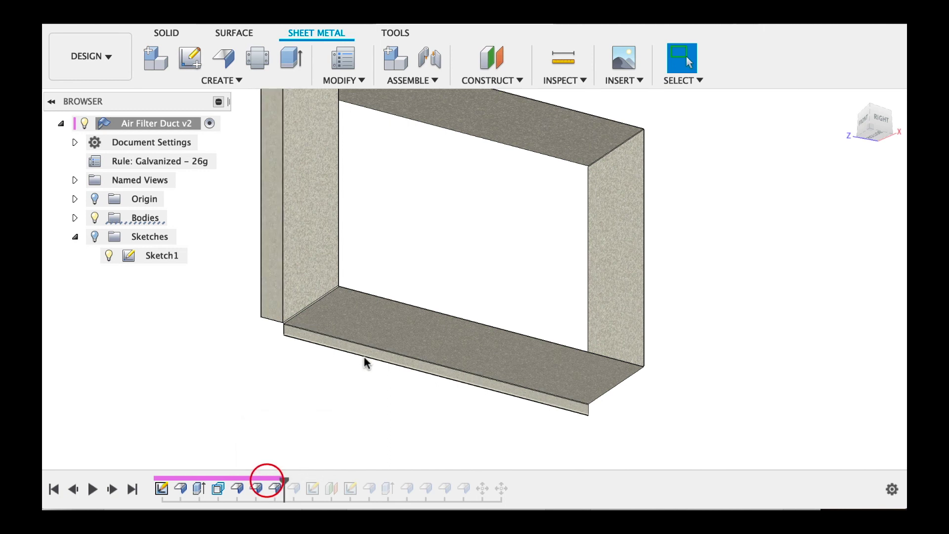
double_click(274, 488)
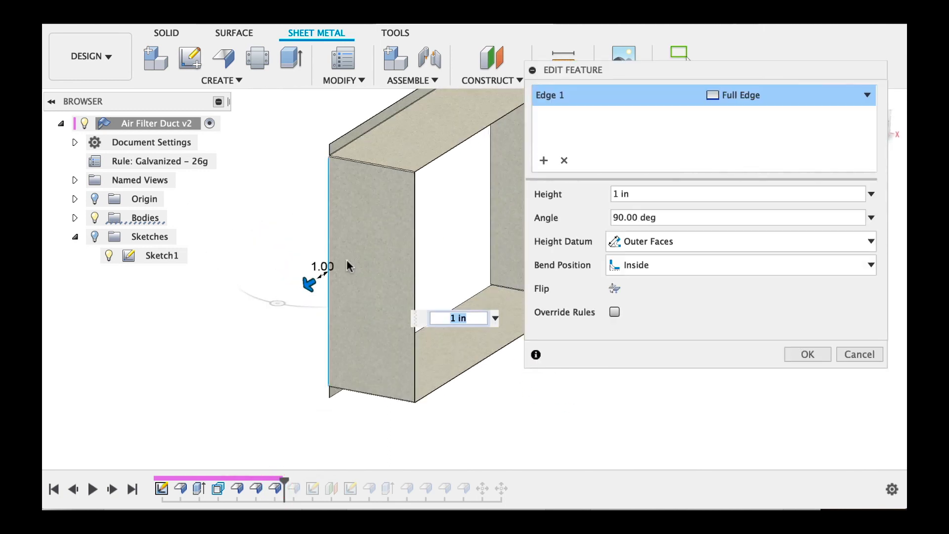
scroll(334, 210, up, 4)
scroll(332, 211, down, 3)
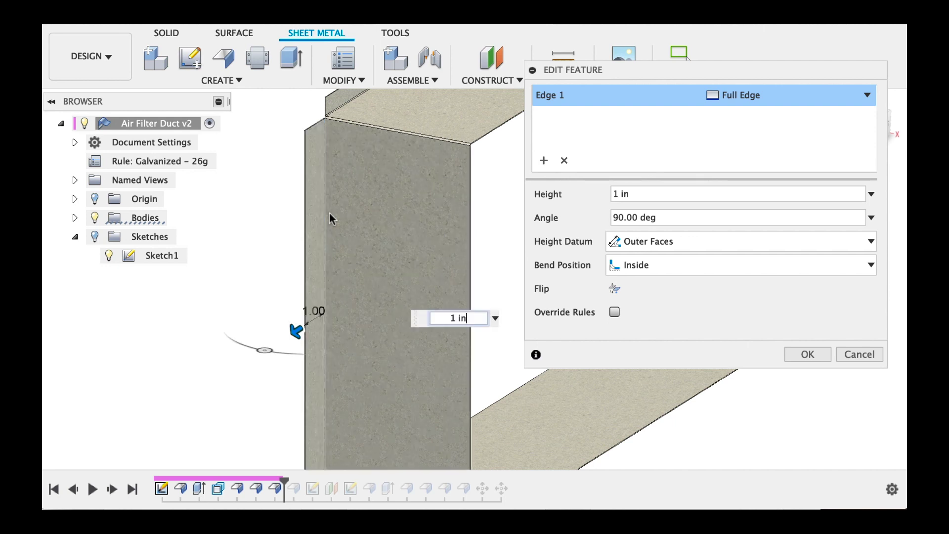
shift+middle_drag(329, 212, 445, 216)
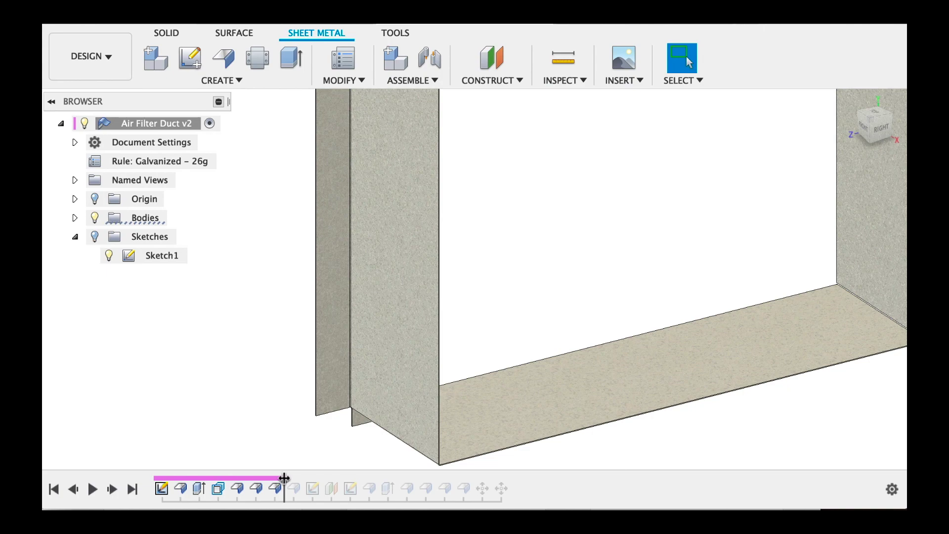
Roll the design history forward past the opposite side flange and open the offset construction plane to review its distance and position.
drag(284, 479, 303, 479)
scroll(277, 378, down, 4)
shift+middle_drag(316, 374, 509, 333)
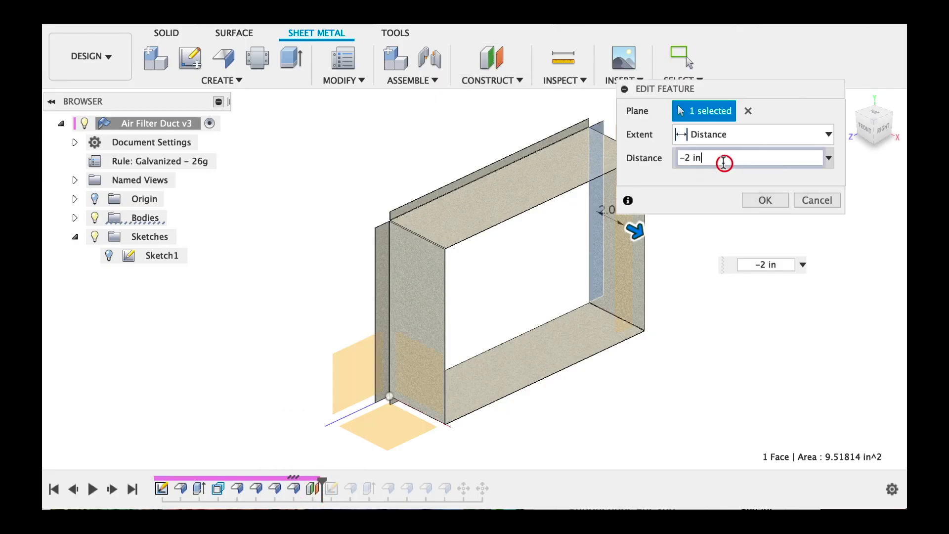
shift+middle_drag(516, 260, 546, 262)
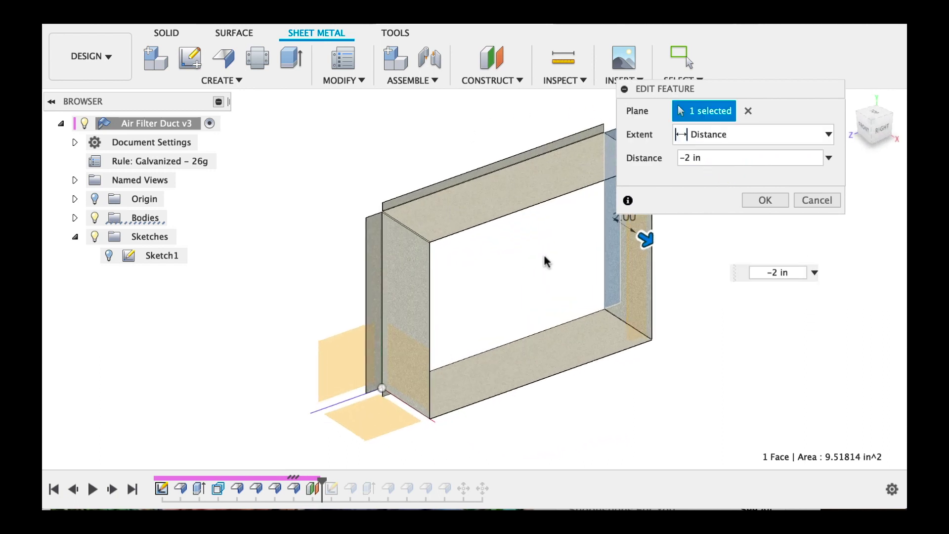
scroll(543, 275, down, 4)
scroll(609, 191, up, 8)
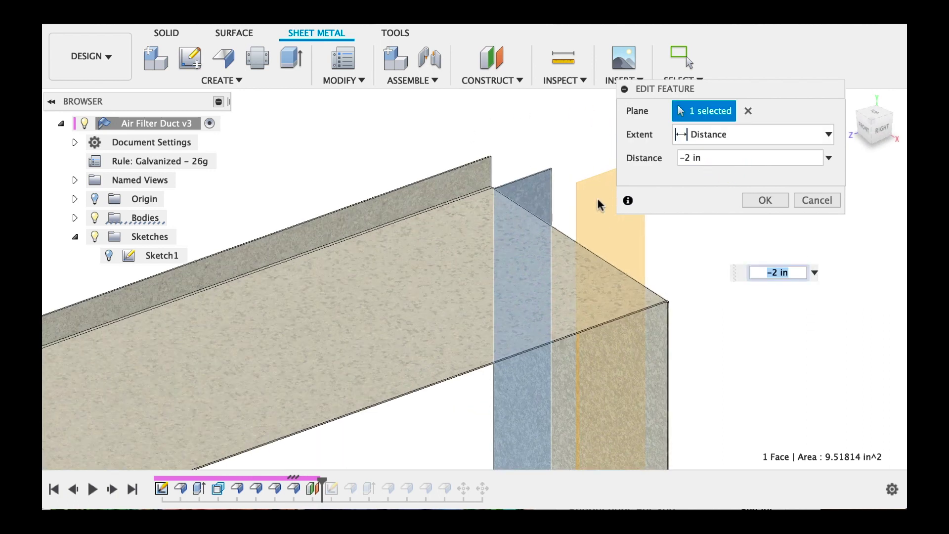
click(814, 199)
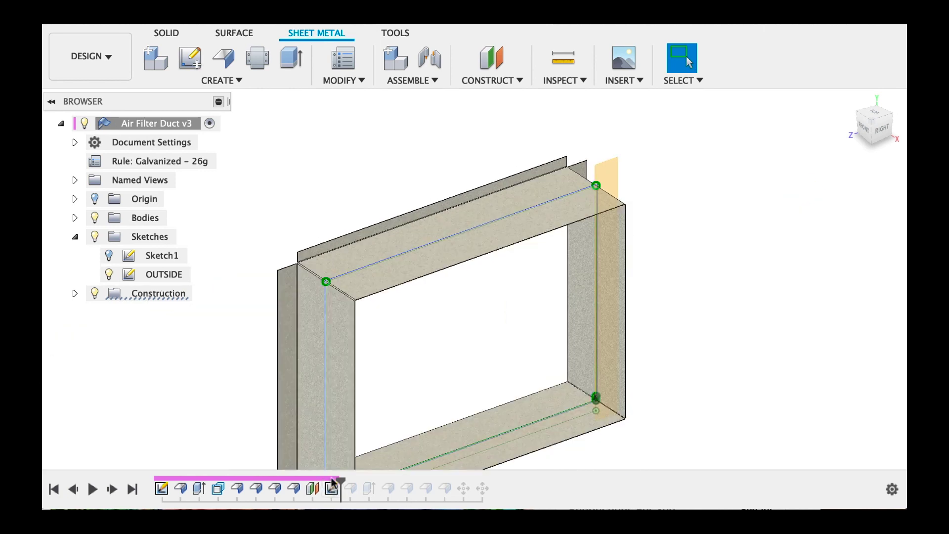
click(207, 61)
click(604, 170)
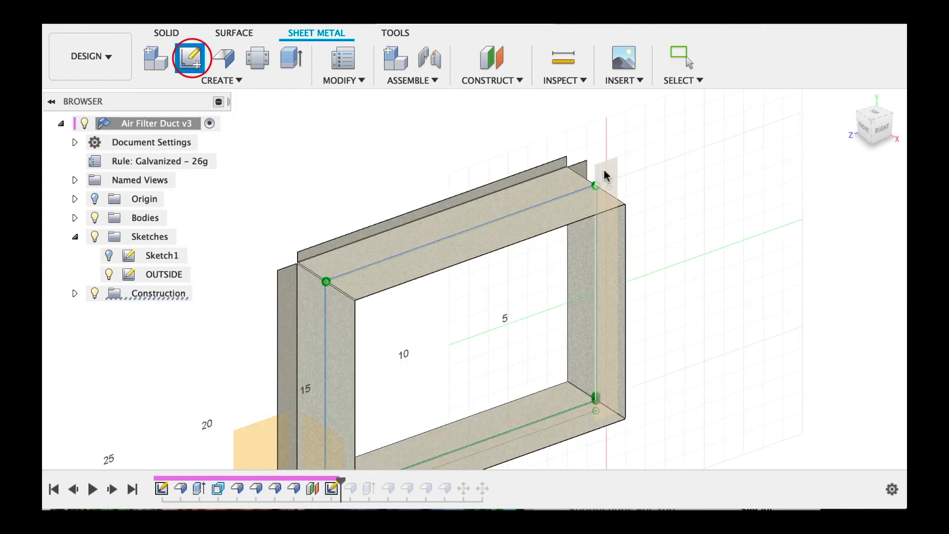
key(Escape)
Open the OUTSIDE sketch for editing and start the Project command to show how the duct outline is captured.
click(330, 488)
key(p)
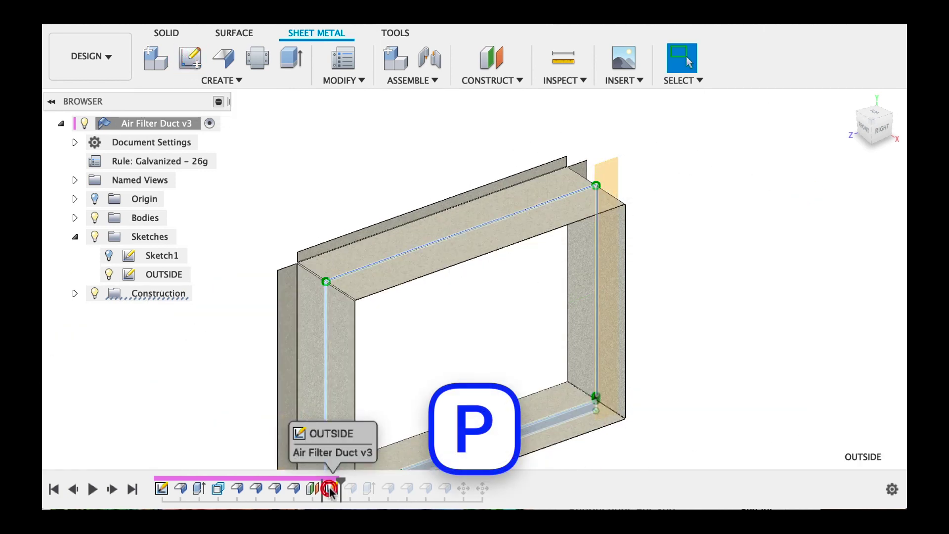
double_click(329, 488)
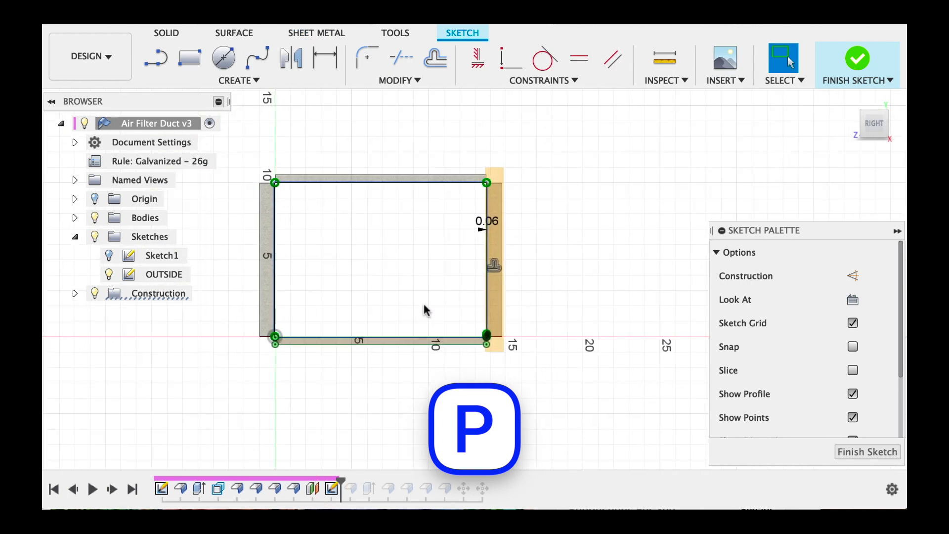
key(p)
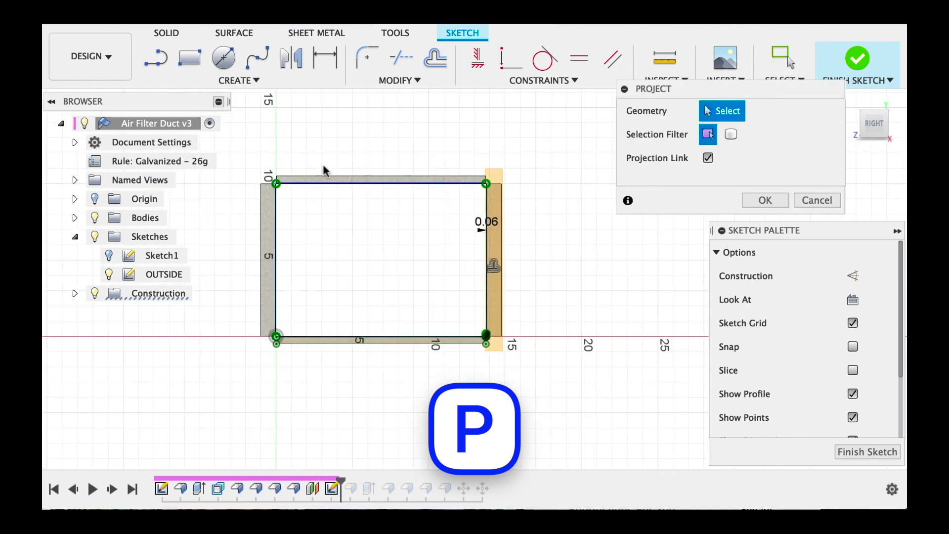
scroll(277, 183, up, 5)
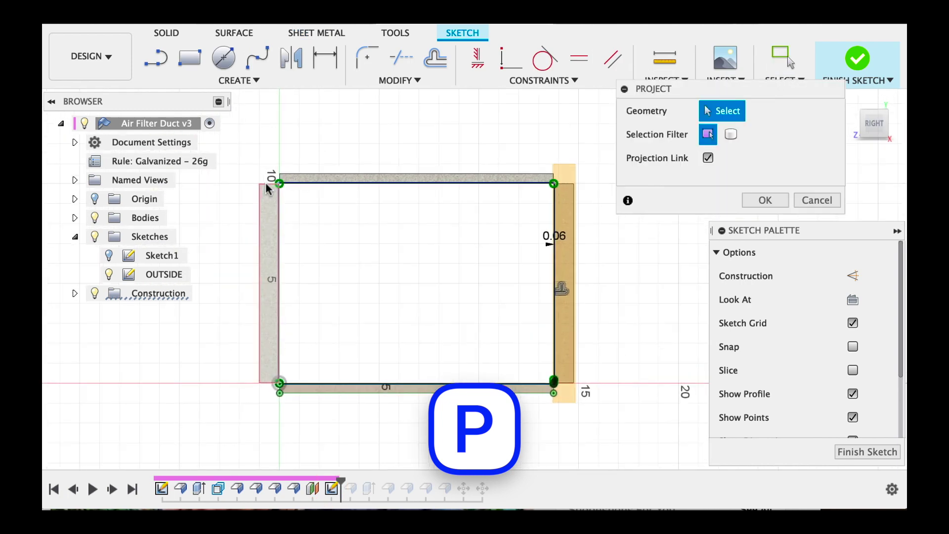
Hide the bodies, inspect the small offset dimension at the open side of the OUTSIDE outline, and finish the sketch.
click(94, 217)
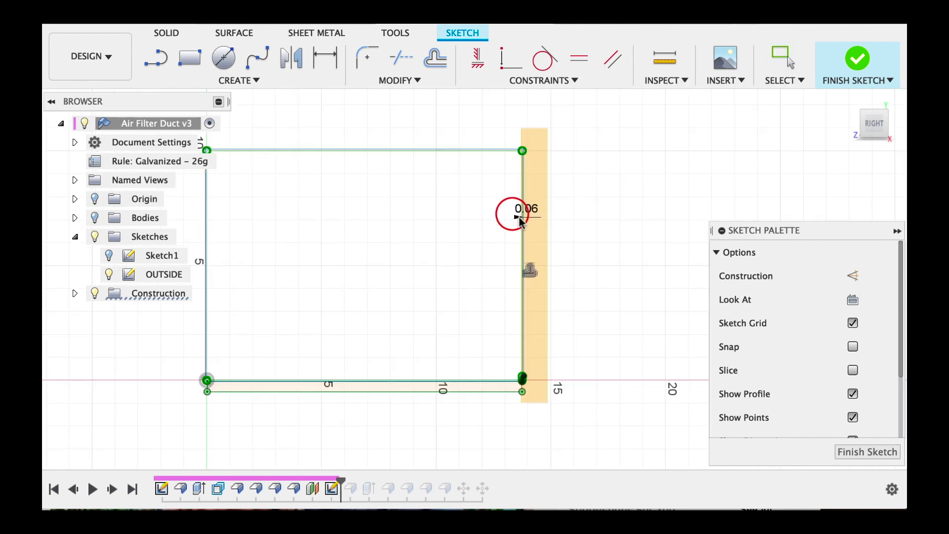
scroll(514, 217, up, 4)
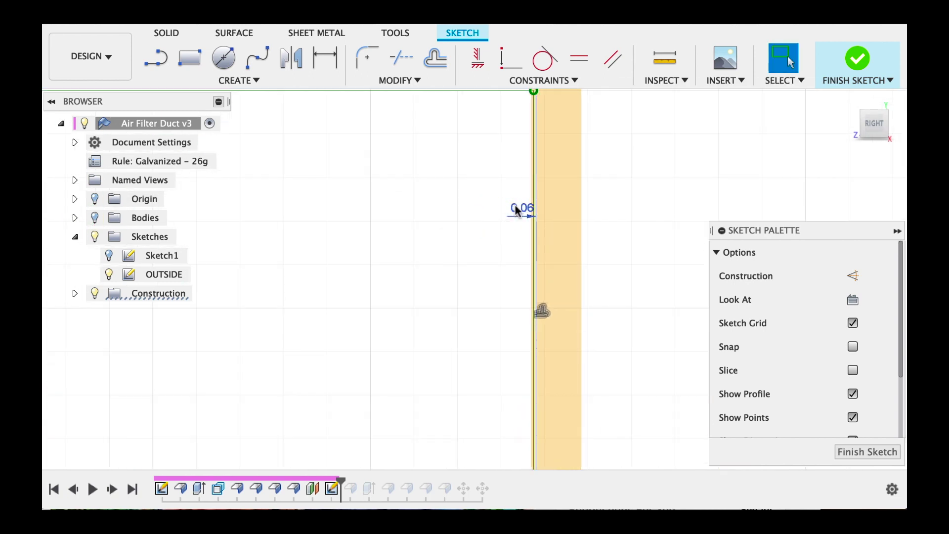
scroll(537, 218, up, 2)
click(867, 64)
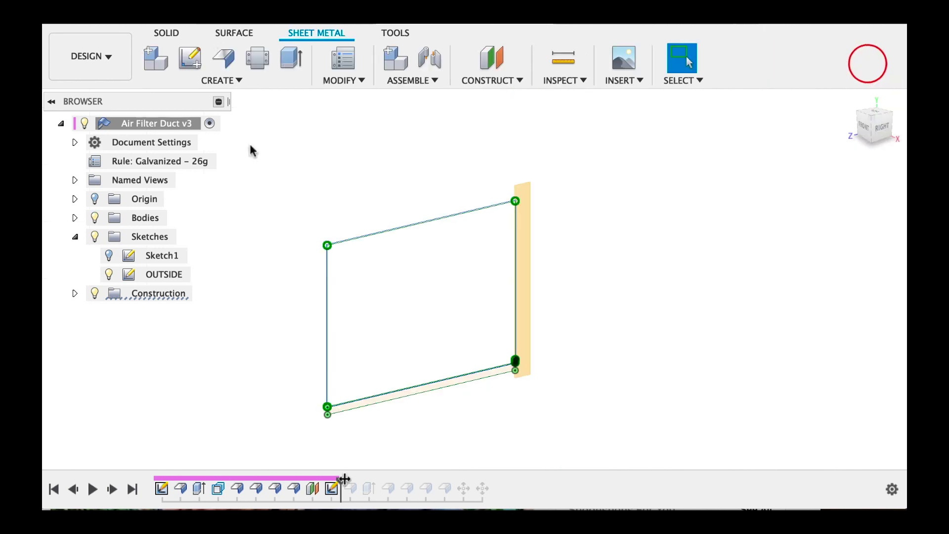
Open the contour flange made from the OUTSIDE sketch, review its distance, and inspect the gap along the larger duct's lower open corner.
double_click(349, 489)
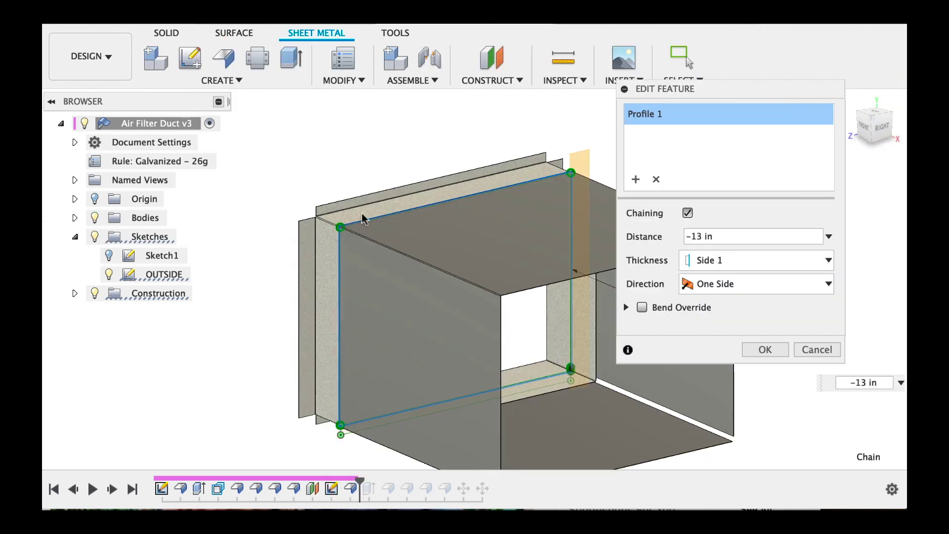
drag(720, 90, 750, 115)
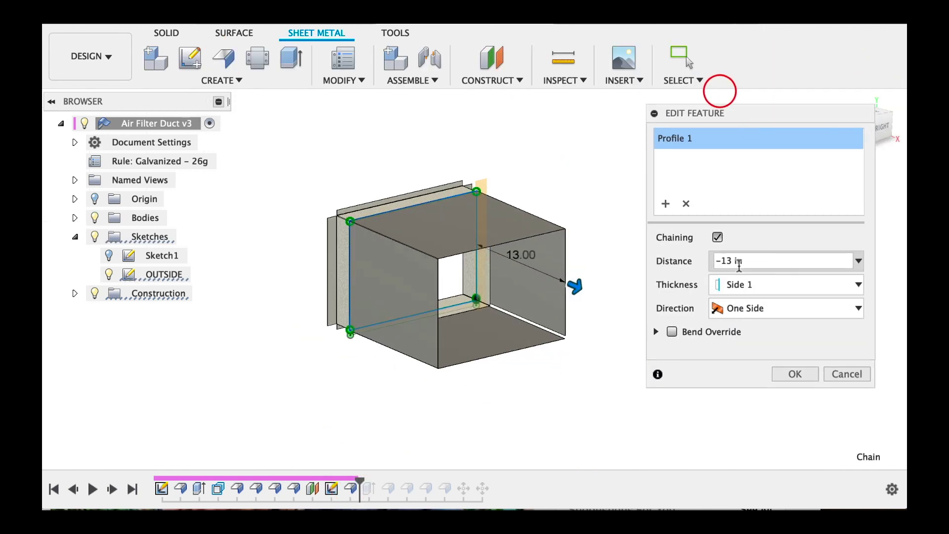
click(741, 261)
shift+middle_drag(494, 272, 352, 273)
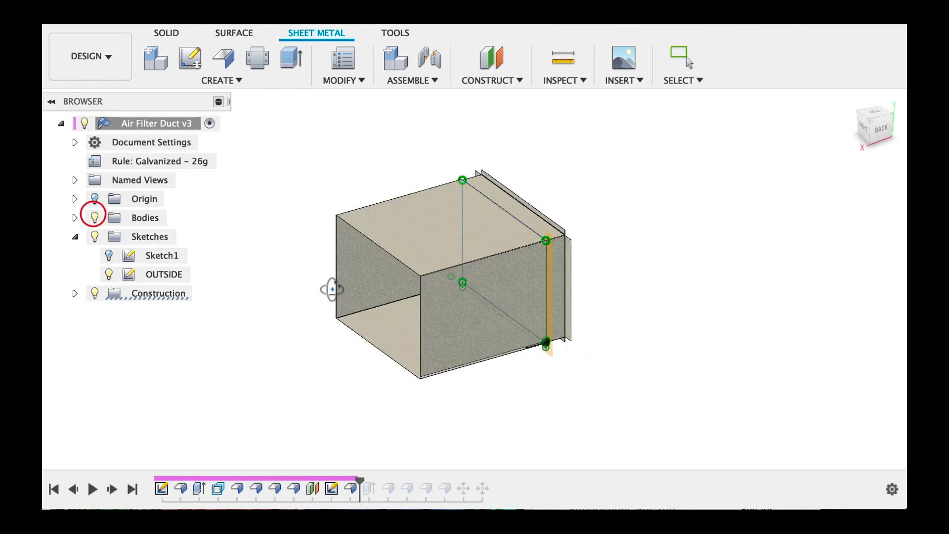
shift+middle_drag(333, 288, 458, 297)
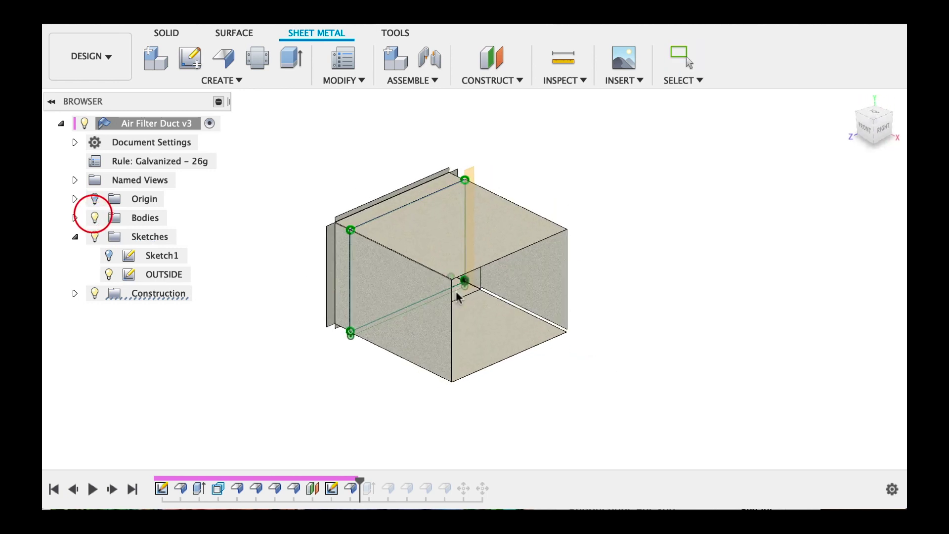
scroll(563, 320, up, 5)
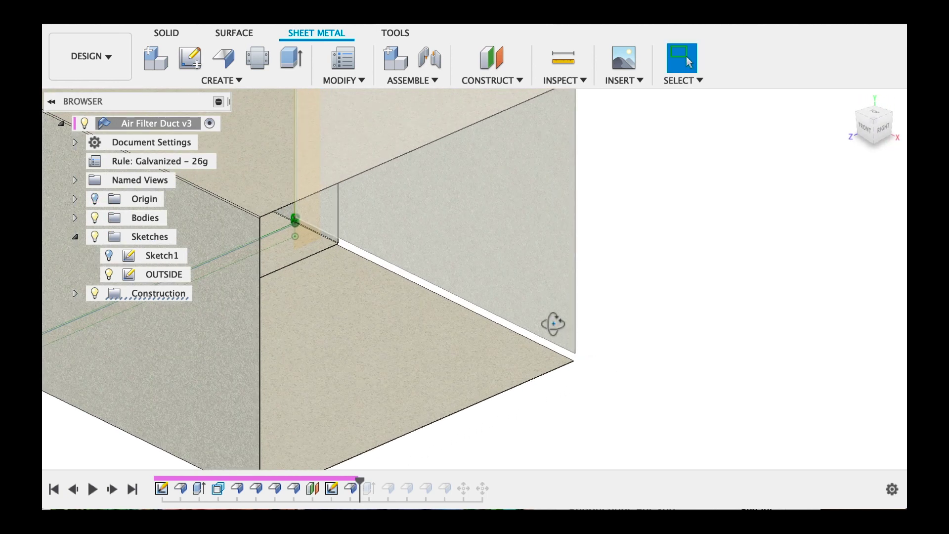
shift+middle_drag(554, 322, 520, 366)
scroll(562, 360, up, 4)
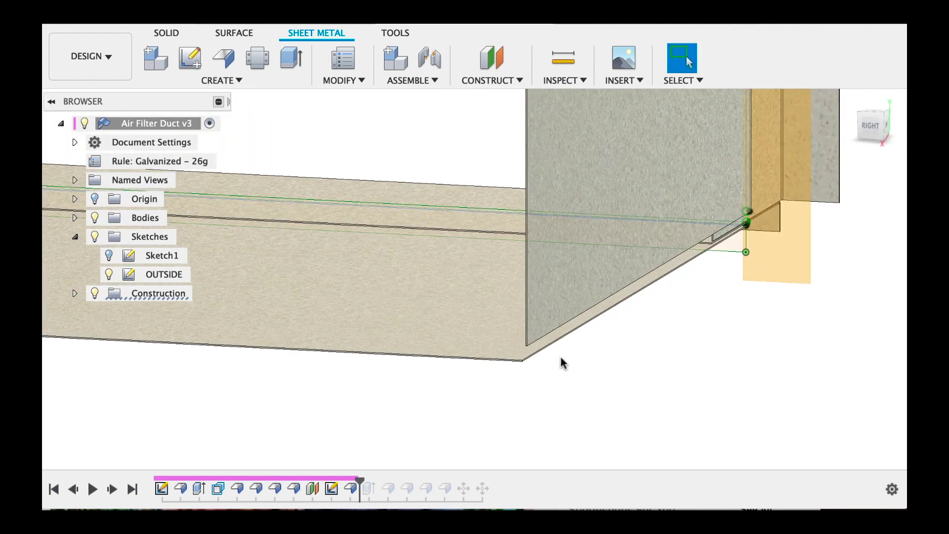
Open the joined Extrude feature that closes the gap at the lower corner, review its settings, and leave it unchanged.
double_click(371, 487)
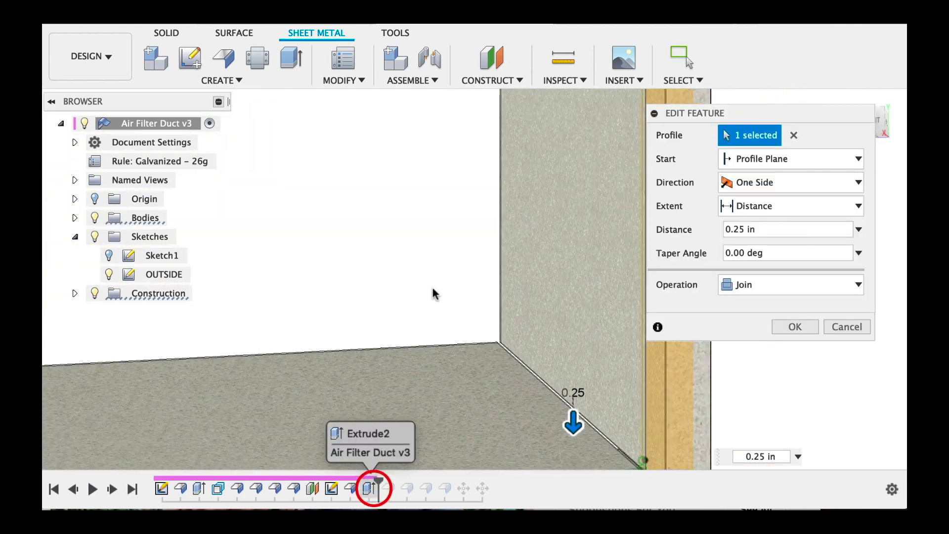
shift+middle_drag(433, 294, 430, 331)
scroll(430, 326, up, 1)
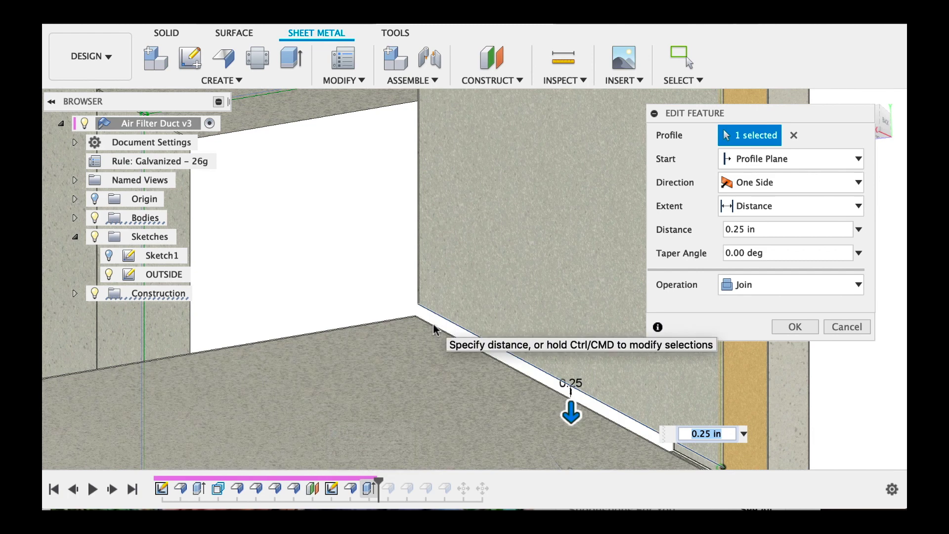
click(840, 326)
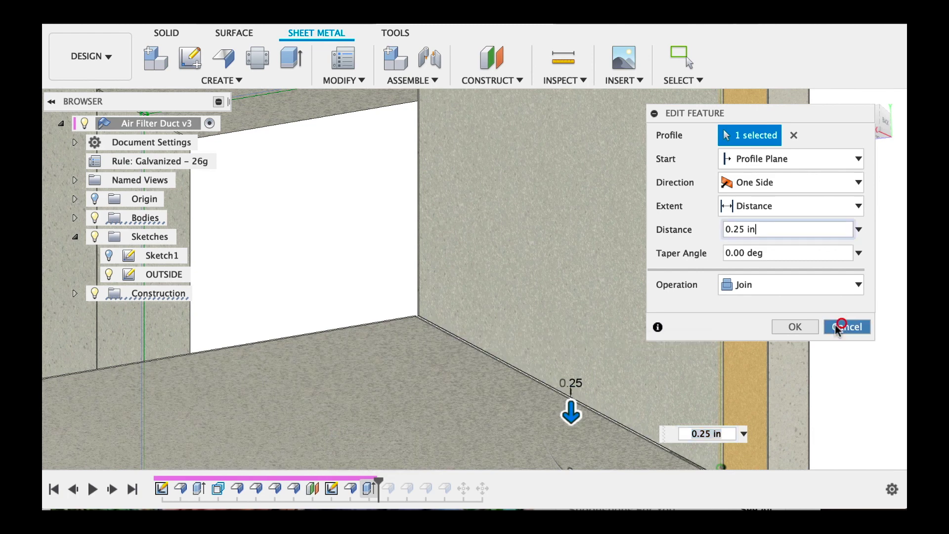
Examine the edge flange on the larger duct's side panel, including its height, angle and bend position, and leave it unchanged.
click(378, 233)
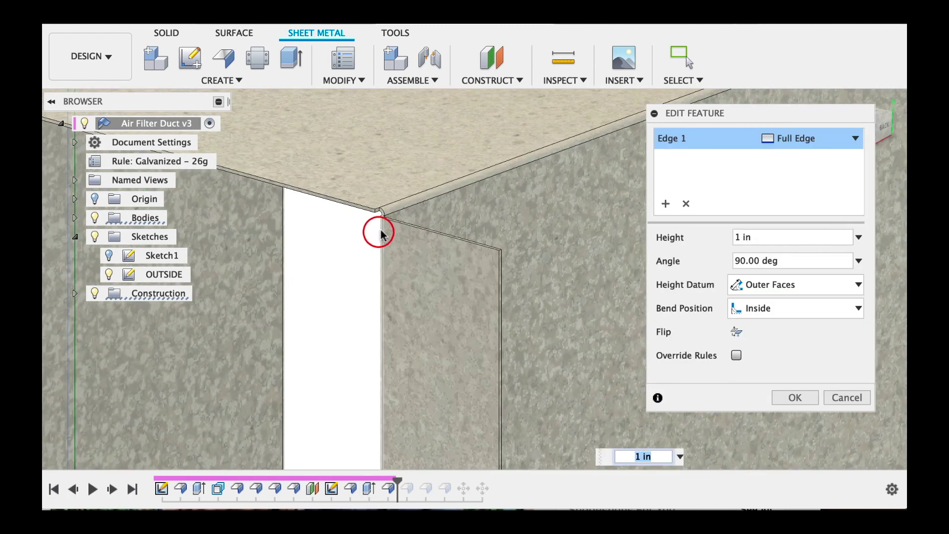
scroll(379, 232, down, 10)
shift+middle_drag(396, 223, 514, 233)
scroll(514, 232, up, 5)
click(774, 242)
click(837, 398)
Step the design history forward through the remaining edge flanges around the larger duct's outer opening.
drag(398, 481, 417, 481)
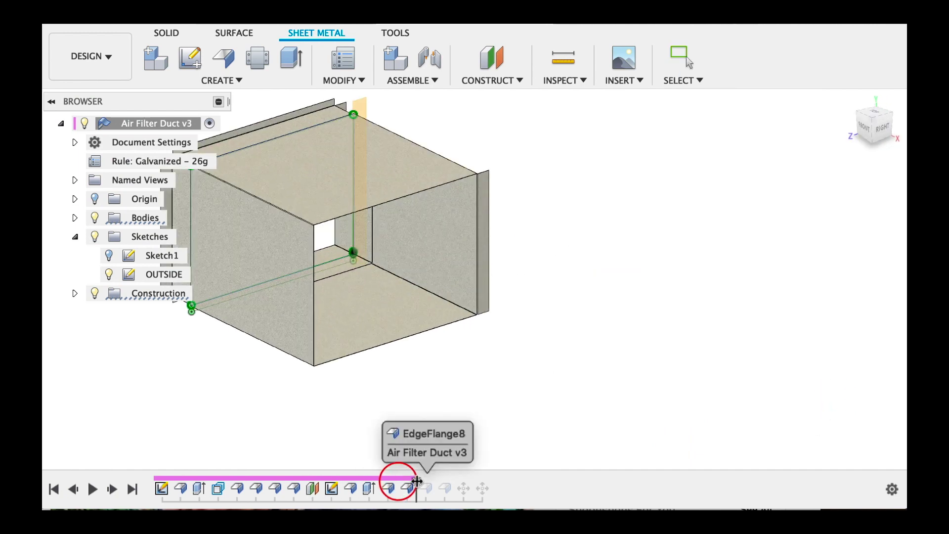
click(113, 488)
click(110, 489)
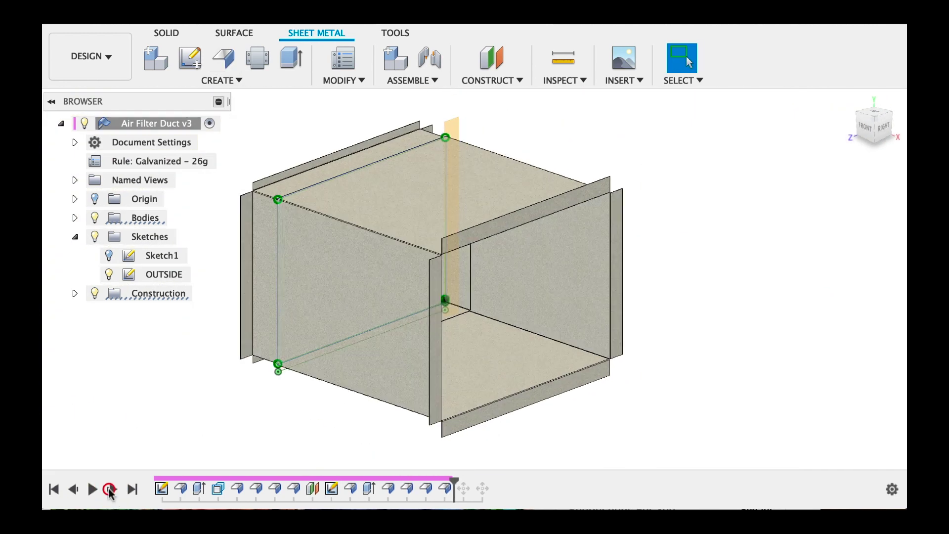
click(111, 489)
Examine the duct mounted on the JET air filtration system assembly from the outlet end and the side.
mouse_move(255, 424)
shift+middle_down()
mouse_move(409, 411)
mouse_move(303, 360)
mouse_move(199, 352)
mouse_move(146, 394)
shift+middle_up()
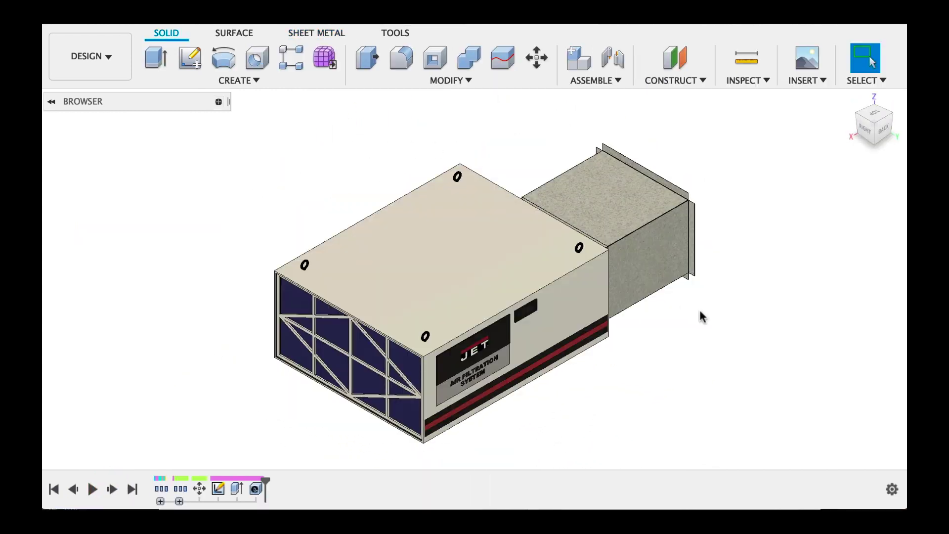
shift+middle_drag(702, 317, 522, 264)
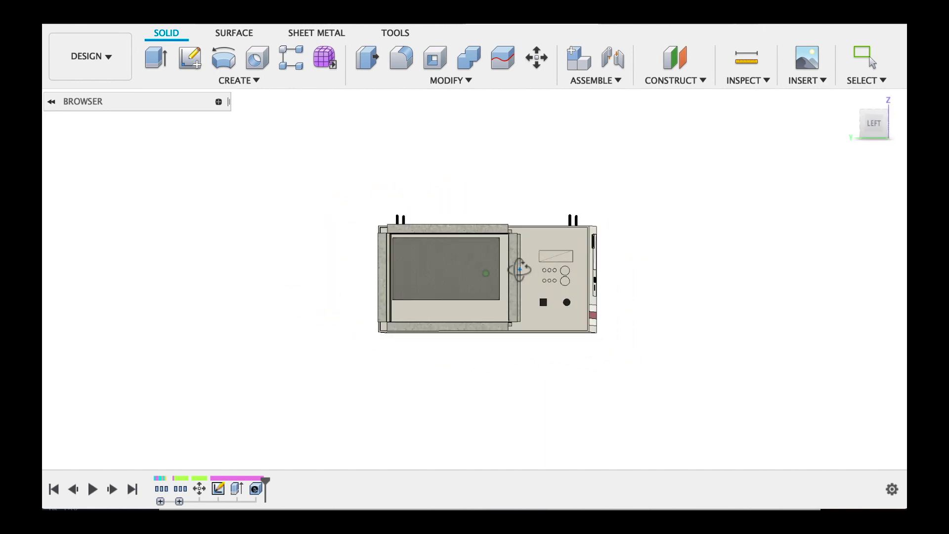
shift+middle_drag(519, 269, 474, 383)
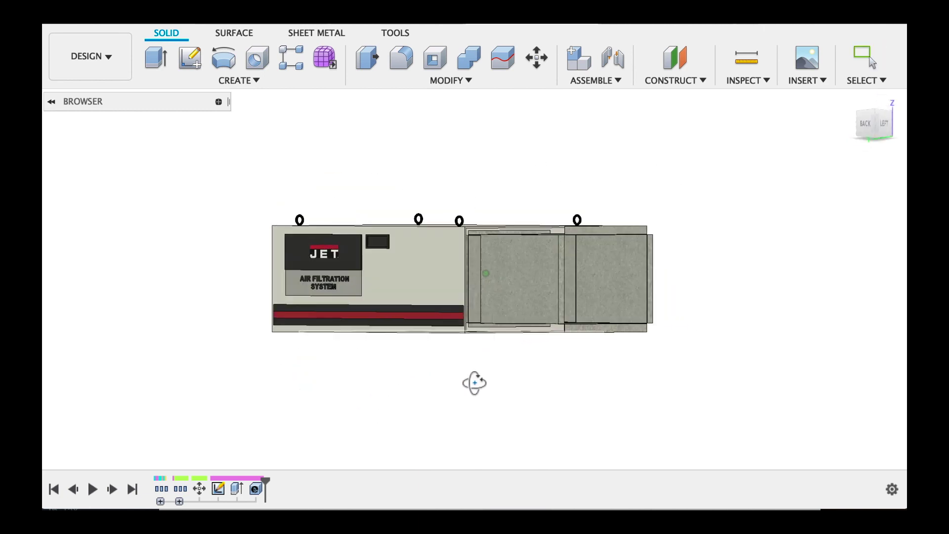
key(F6)
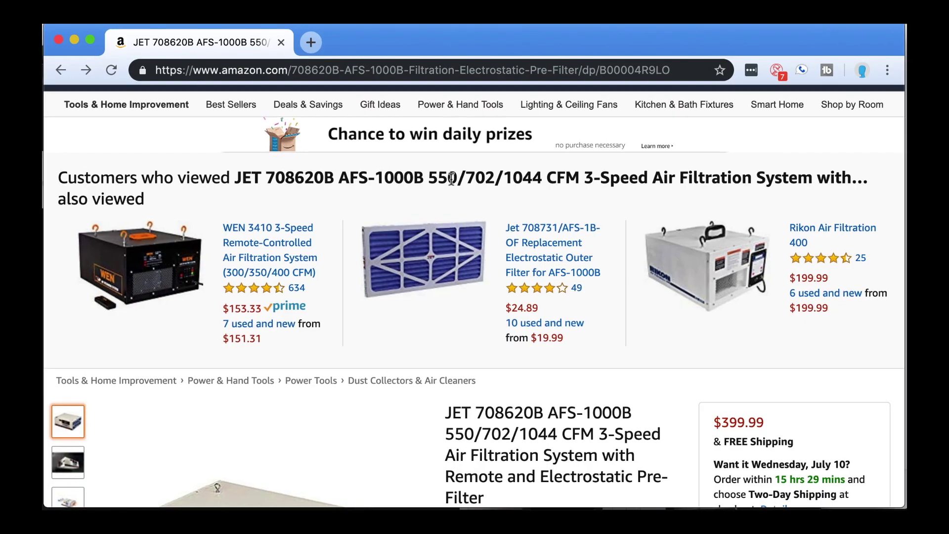
Switch to the browser's Amazon page for the JET 708620B AFS-1000B and highlight the 550/702/1044 airflow rating in its title.
scroll(450, 170, down, 5)
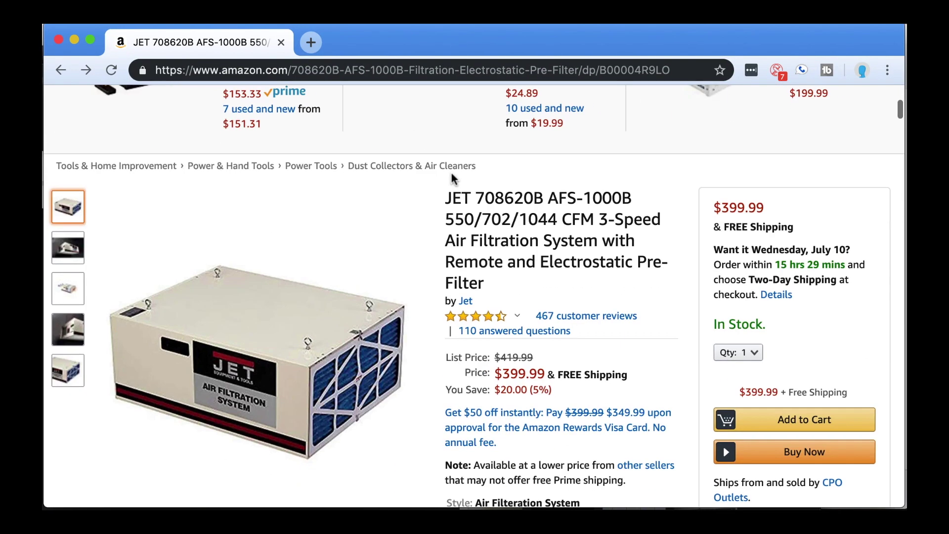
scroll(451, 173, down, 2)
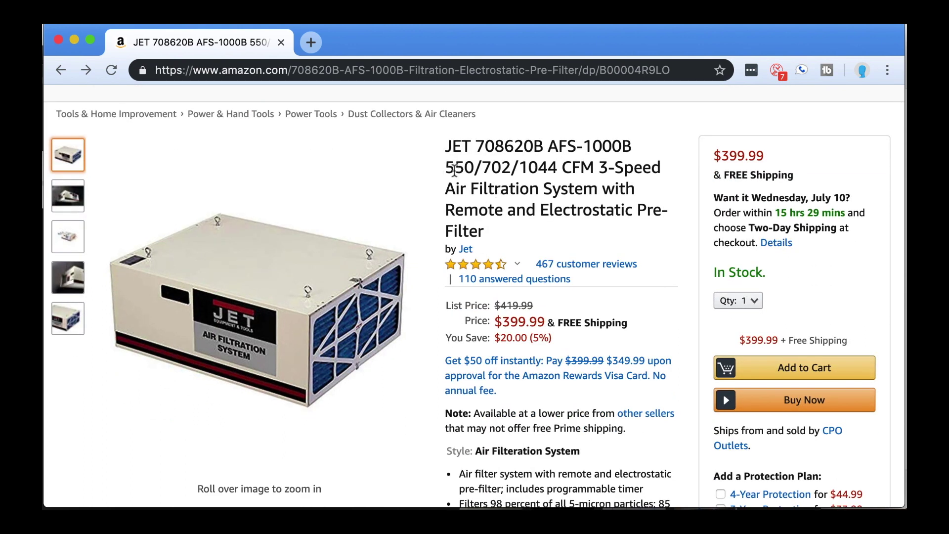
drag(446, 170, 551, 167)
scroll(524, 173, down, 5)
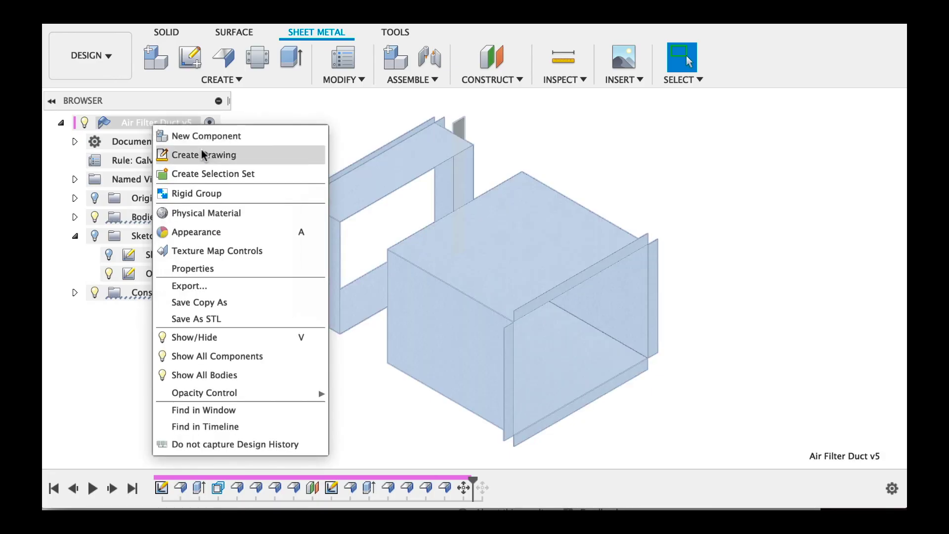
Switch to the Air Filter Duct design in Fusion 360 and create a new drawing of it using the project drawing template.
click(210, 156)
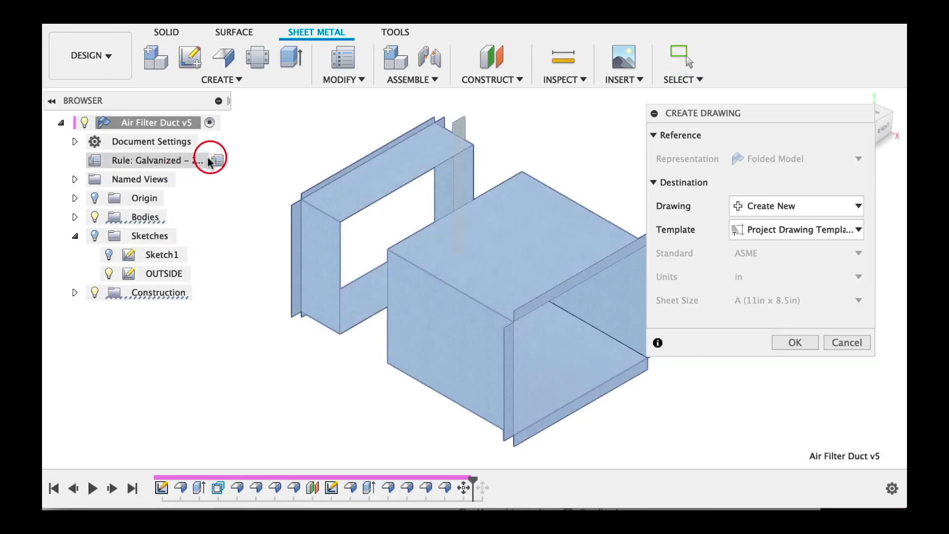
click(822, 230)
click(822, 229)
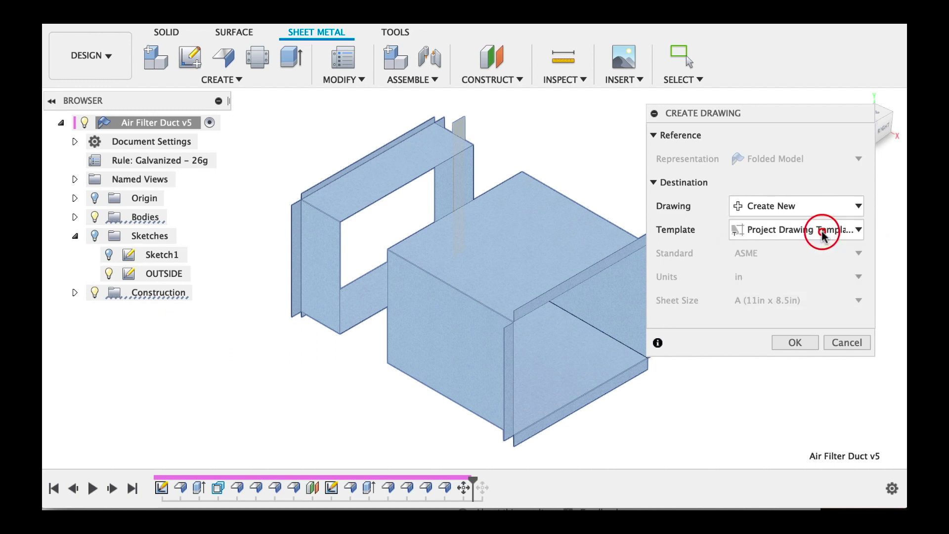
click(795, 342)
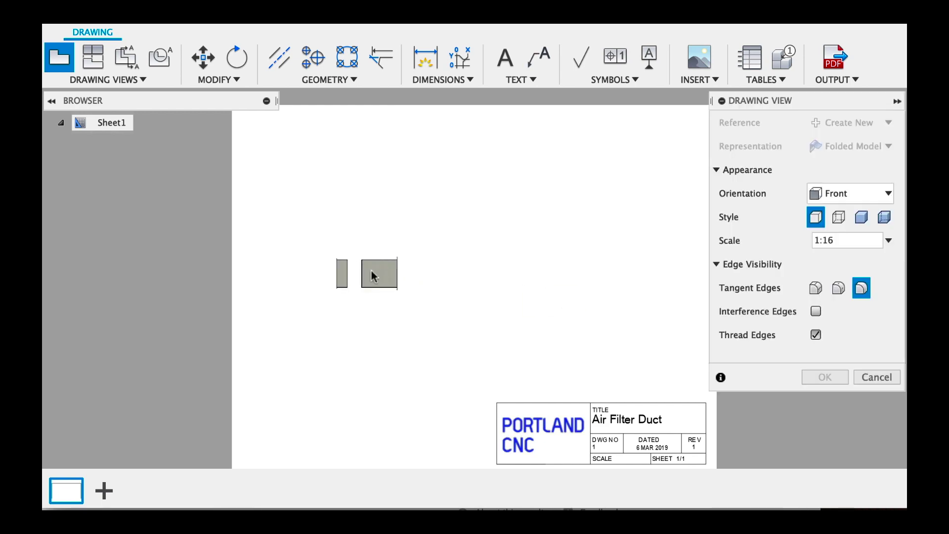
Place a front base view of the Air Filter Duct on the sheet at a 1:5 scale.
click(372, 272)
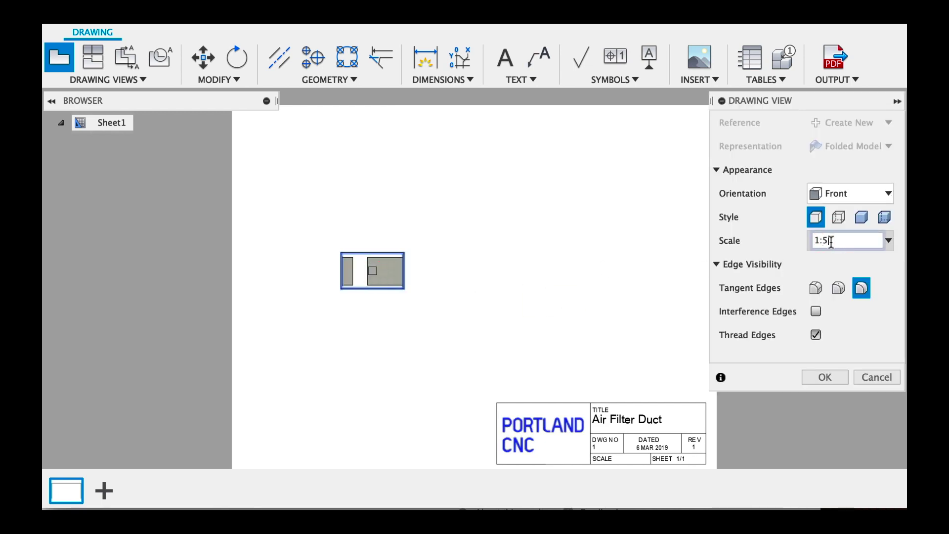
key(Return)
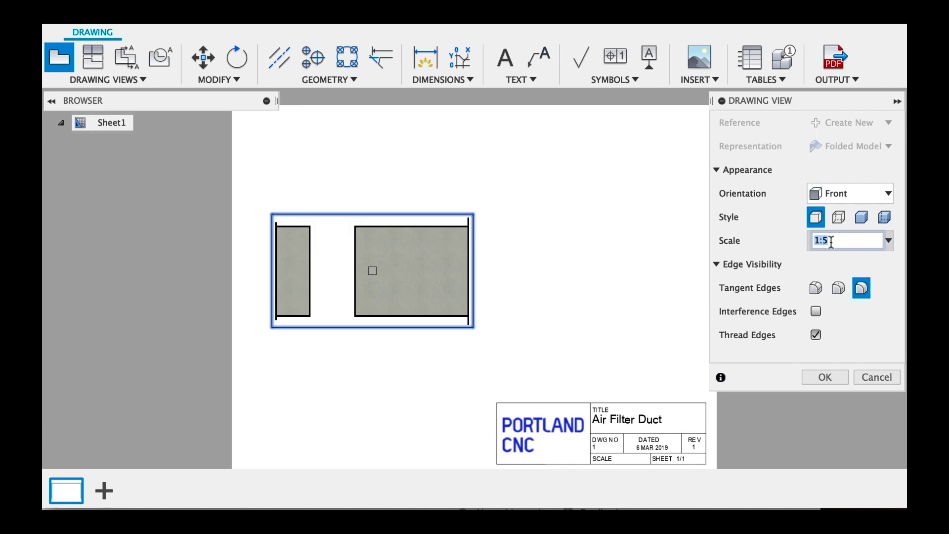
click(825, 378)
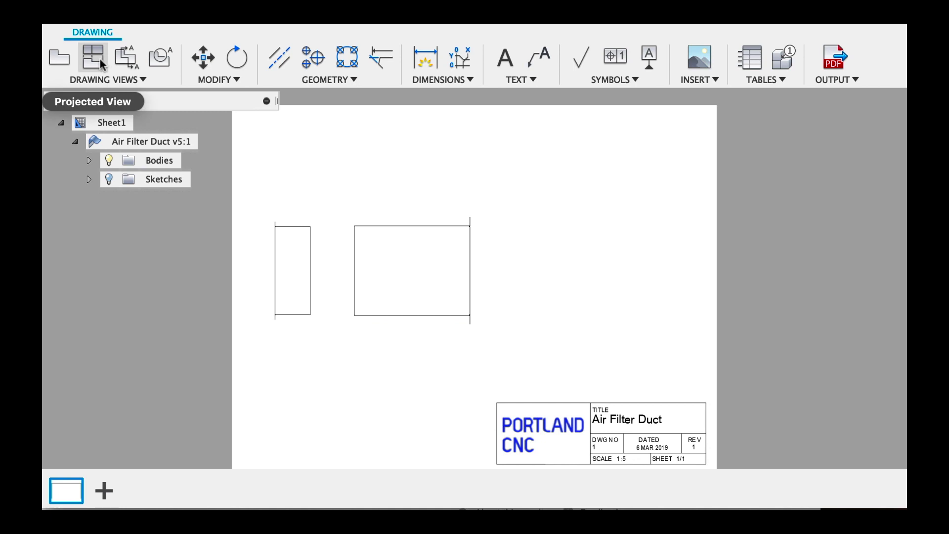
Project a top view and both end views of the duct from the front view.
click(101, 62)
click(295, 237)
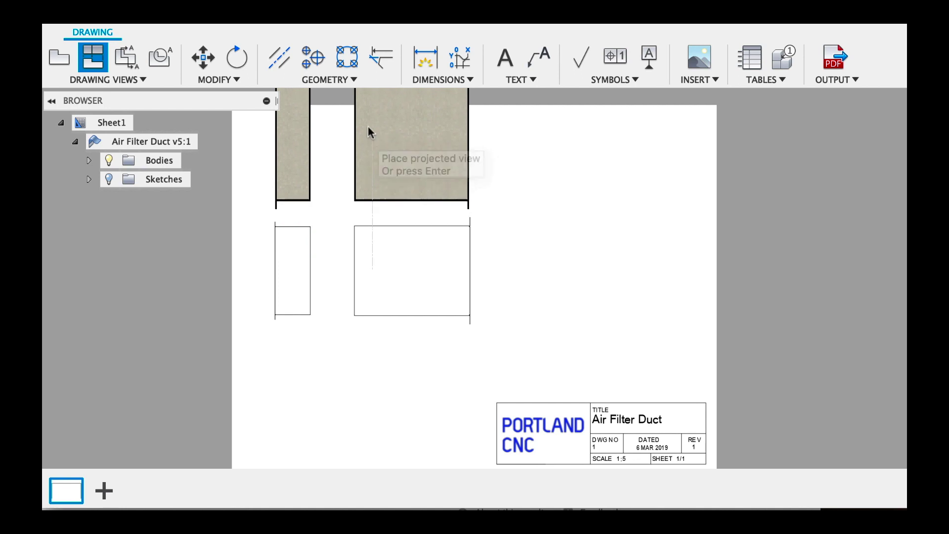
click(368, 127)
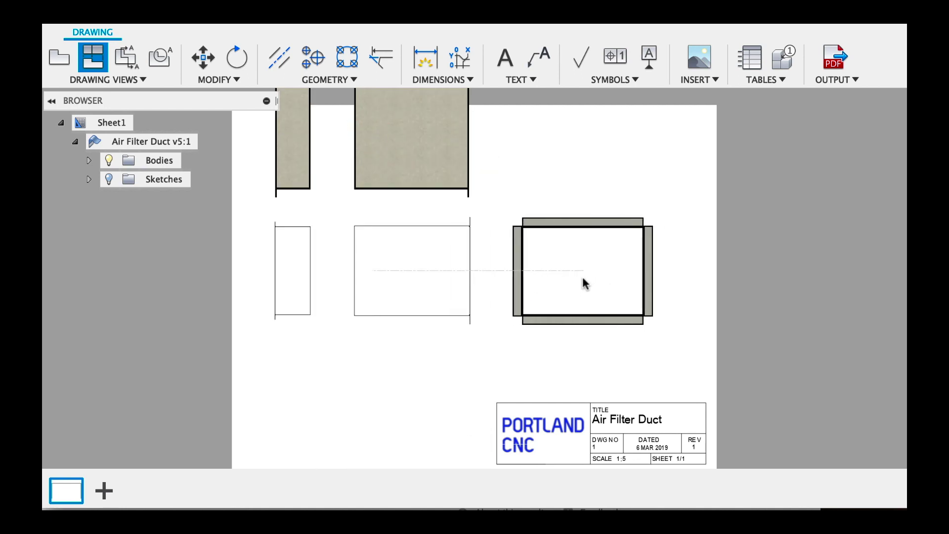
click(583, 278)
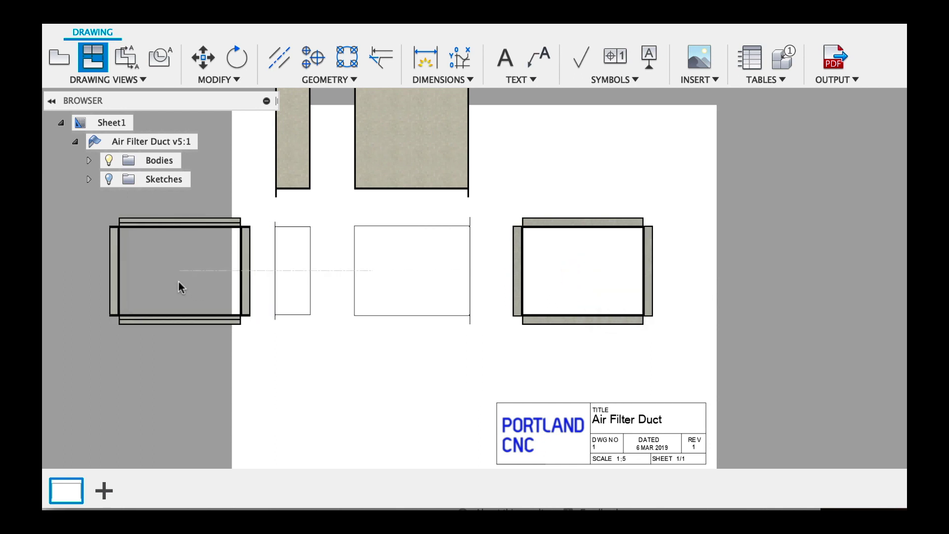
key(Return)
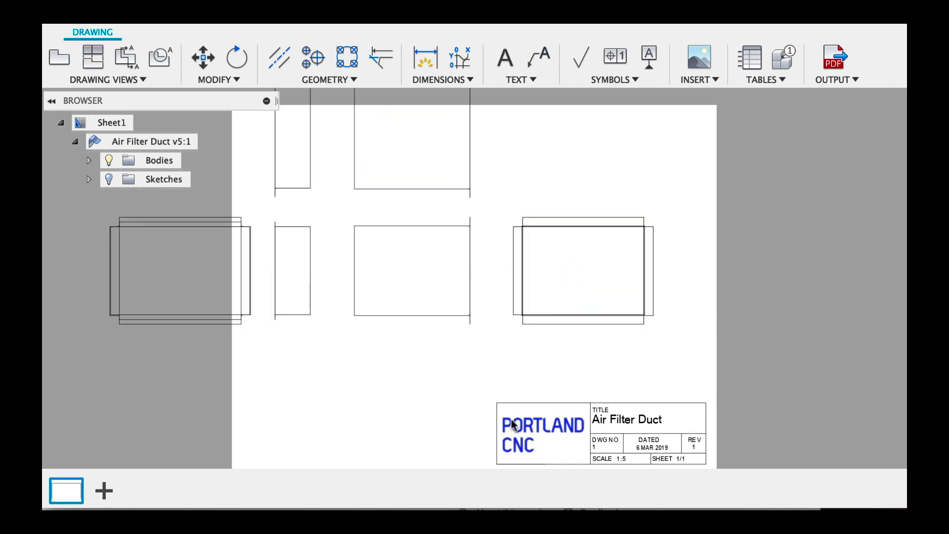
Change the drawing's sheet size to B (17in x 11in).
click(370, 151)
click(208, 15)
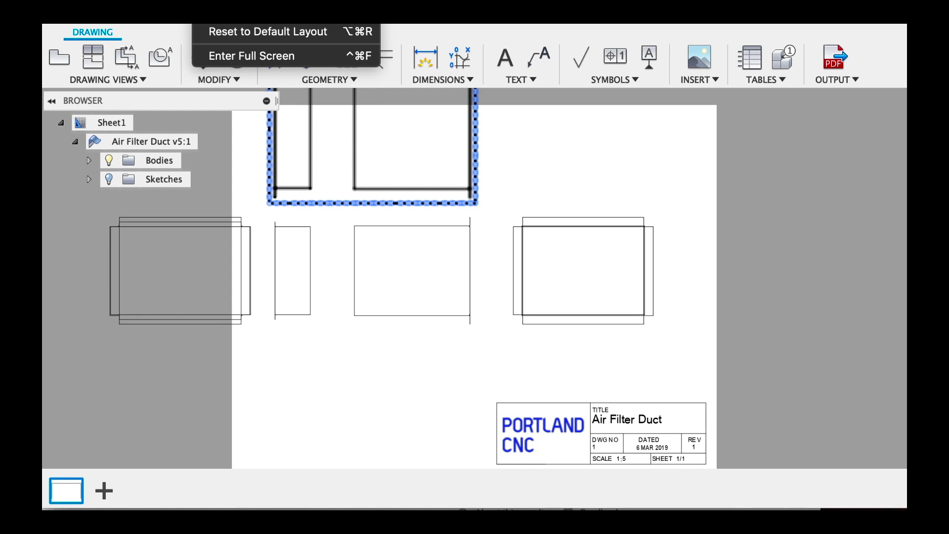
click(386, 381)
click(388, 387)
click(494, 456)
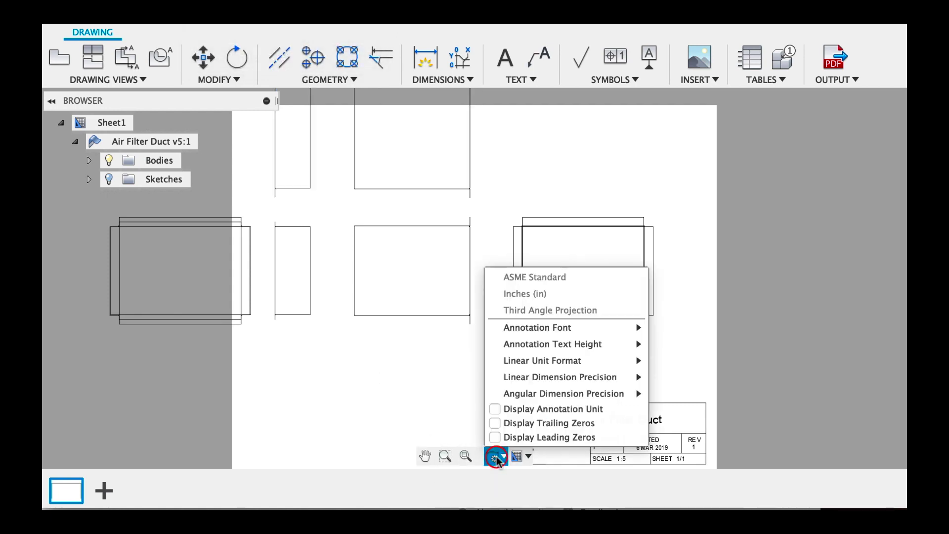
click(517, 456)
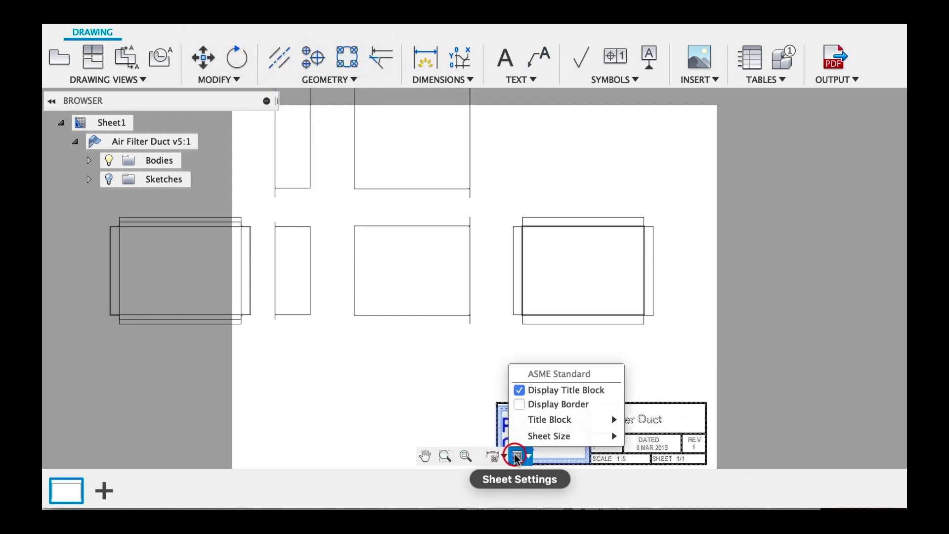
mouse_move(566, 435)
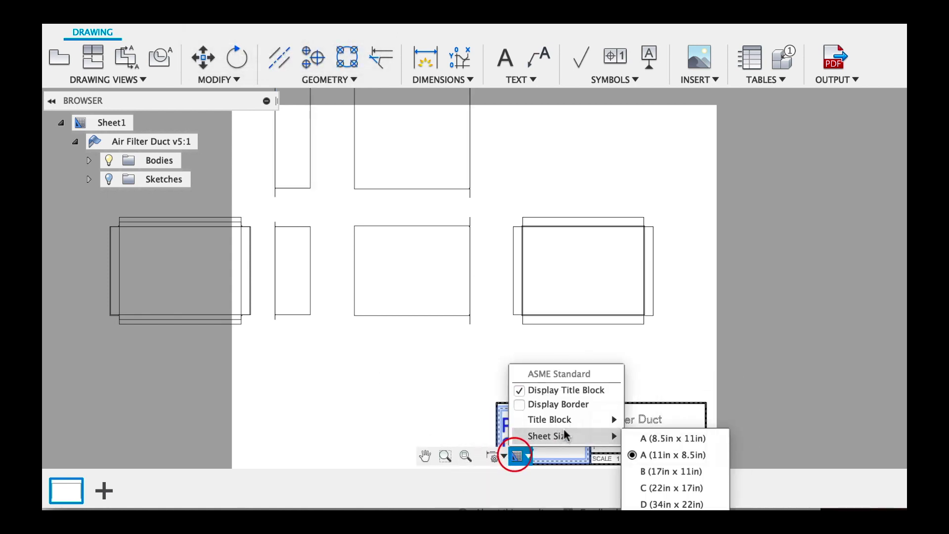
click(665, 472)
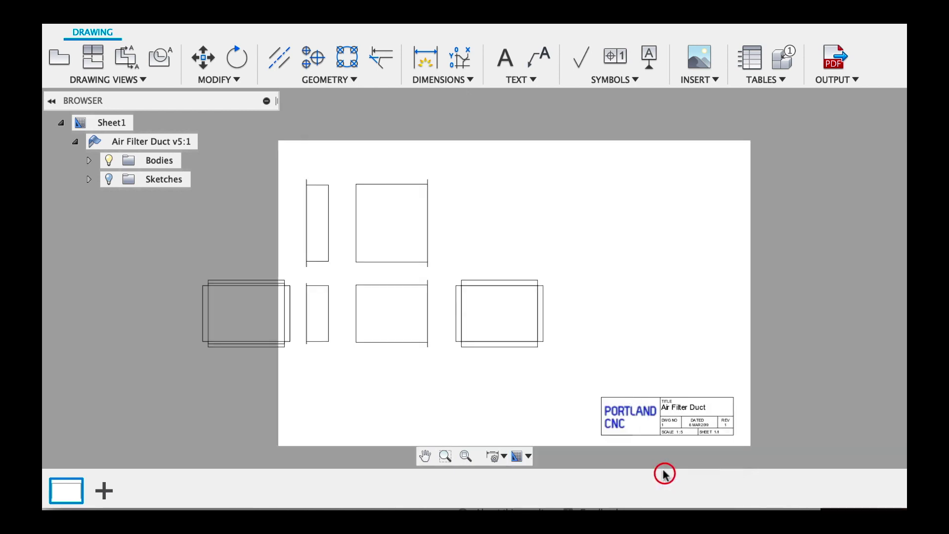
Reposition the front view and the two end views so that all projected views fit within the larger sheet.
drag(367, 314, 420, 313)
drag(499, 314, 536, 313)
drag(247, 313, 329, 313)
drag(420, 313, 439, 314)
click(570, 292)
drag(536, 314, 566, 313)
drag(440, 313, 451, 313)
click(574, 171)
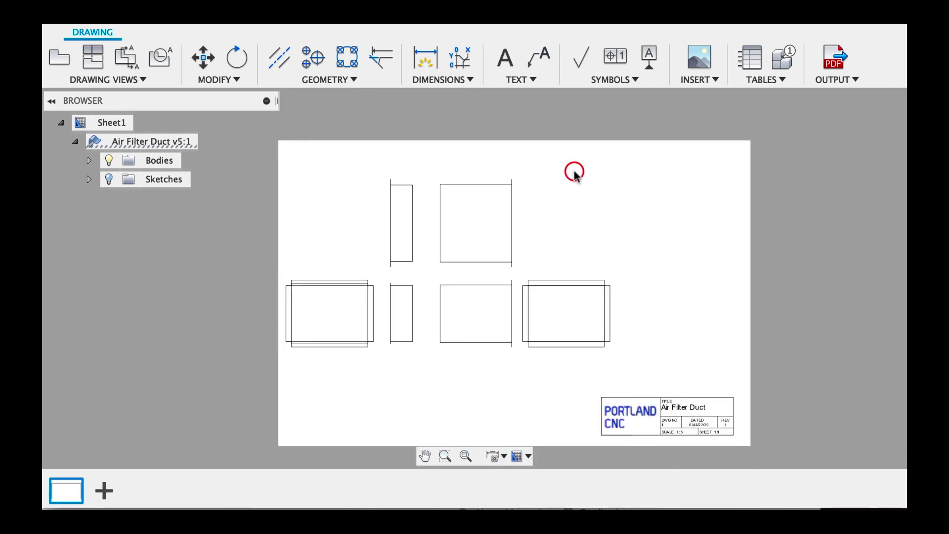
Dimension the horizontal lengths of the smaller and larger ducts above their outlines in the front view.
click(426, 57)
scroll(427, 341, up, 5)
key(d)
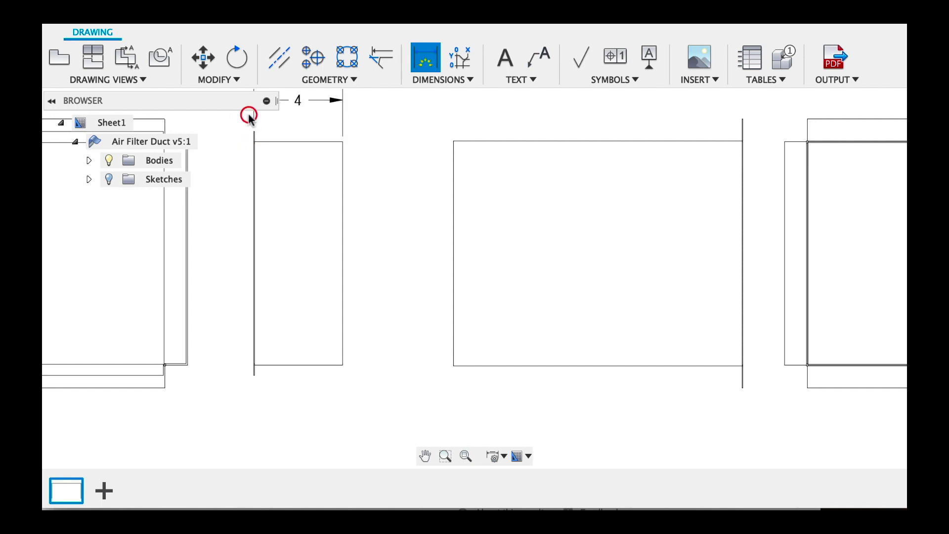
scroll(386, 210, down, 3)
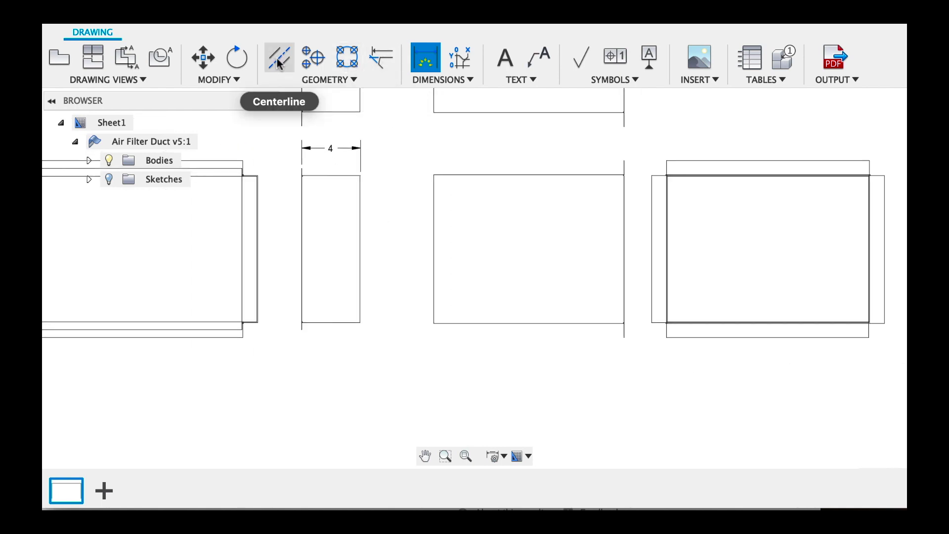
click(434, 175)
scroll(627, 161, up, 5)
click(534, 220)
scroll(534, 220, down, 4)
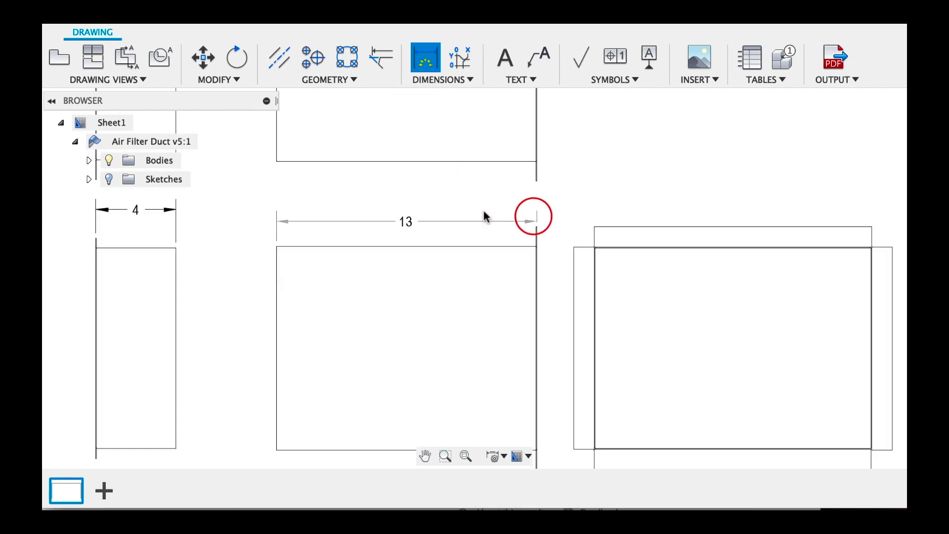
click(485, 200)
Add vertical dimensions to the smaller and larger duct bodies in the gap between them in the top view.
scroll(522, 245, down, 5)
scroll(423, 164, up, 2)
click(417, 131)
scroll(465, 130, up, 5)
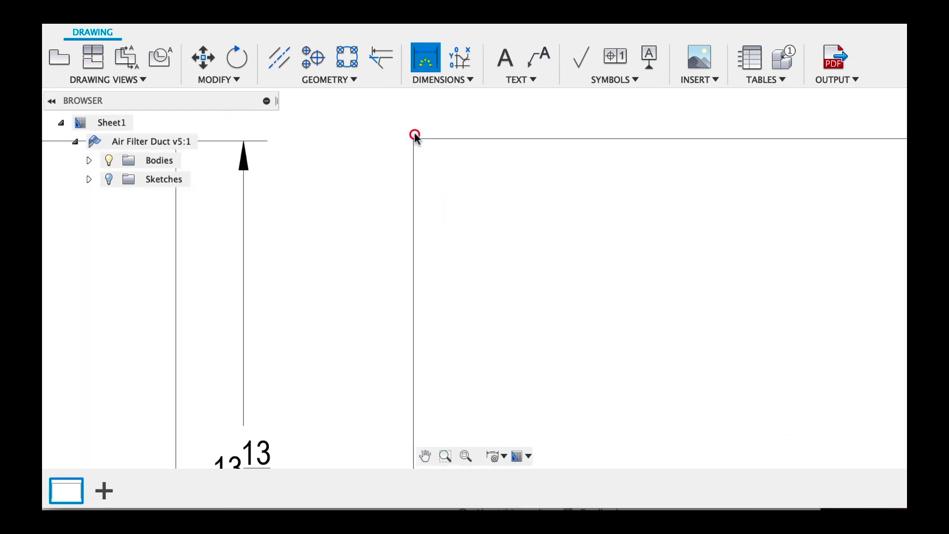
click(415, 138)
scroll(442, 152, down, 3)
click(434, 346)
click(415, 246)
Set the drawing's linear dimension precision to two decimal places.
click(492, 458)
mouse_move(568, 344)
click(685, 350)
click(499, 456)
click(689, 369)
click(746, 263)
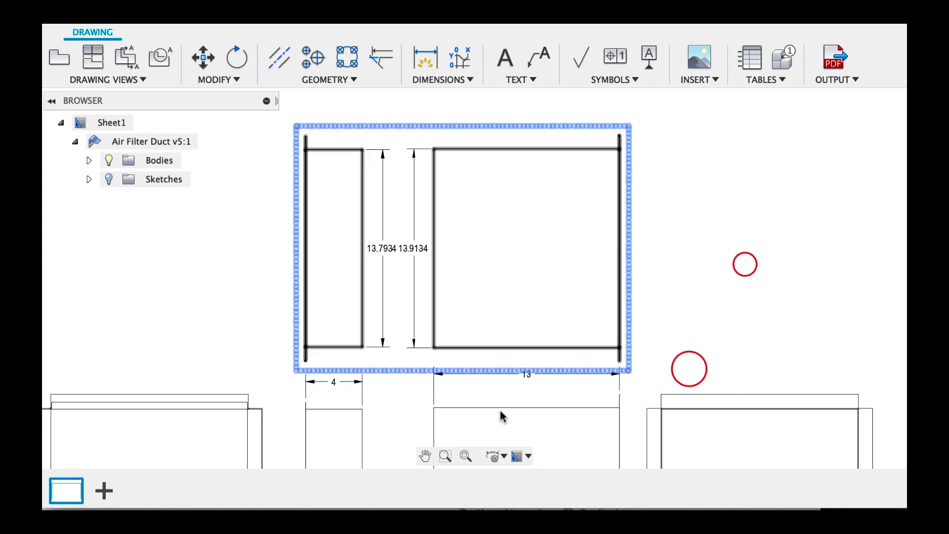
click(497, 456)
click(672, 413)
click(678, 272)
Project an isometric view of both ducts from the front view into the sheet's empty upper corner.
scroll(613, 255, down, 5)
scroll(682, 318, up, 2)
click(99, 65)
click(504, 319)
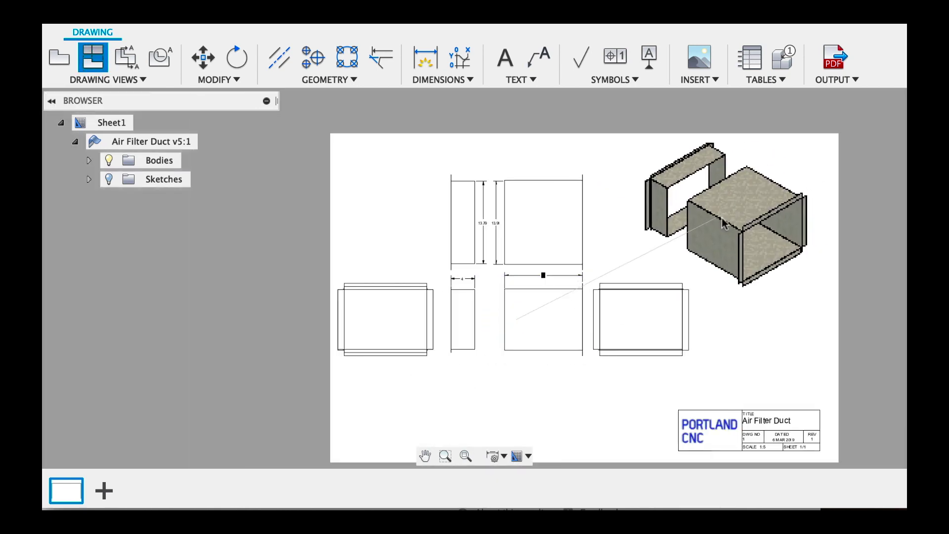
click(723, 222)
key(Return)
Dimension the upper flange's width on the larger duct's end view and move the dimension text above the flange.
scroll(611, 358, up, 6)
key(d)
click(585, 231)
scroll(587, 239, up, 5)
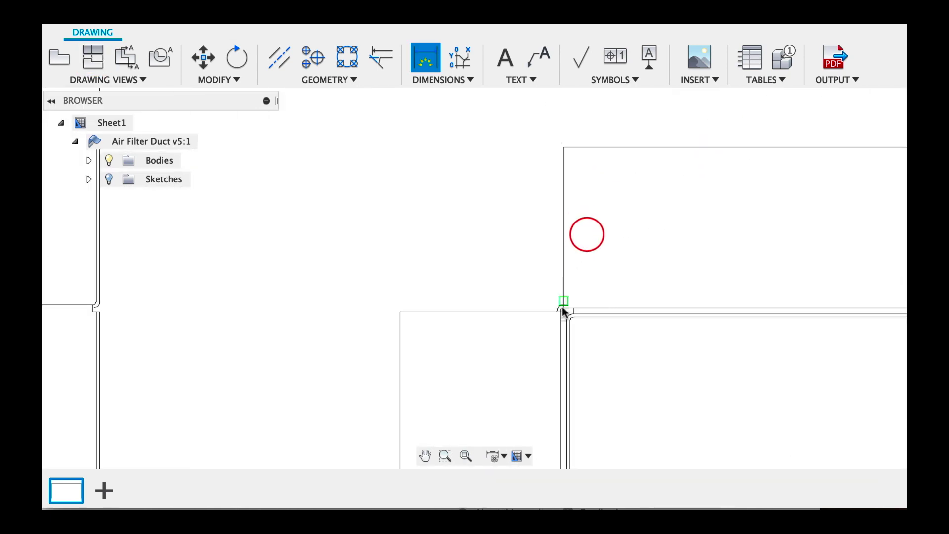
click(562, 308)
scroll(473, 250, down, 2)
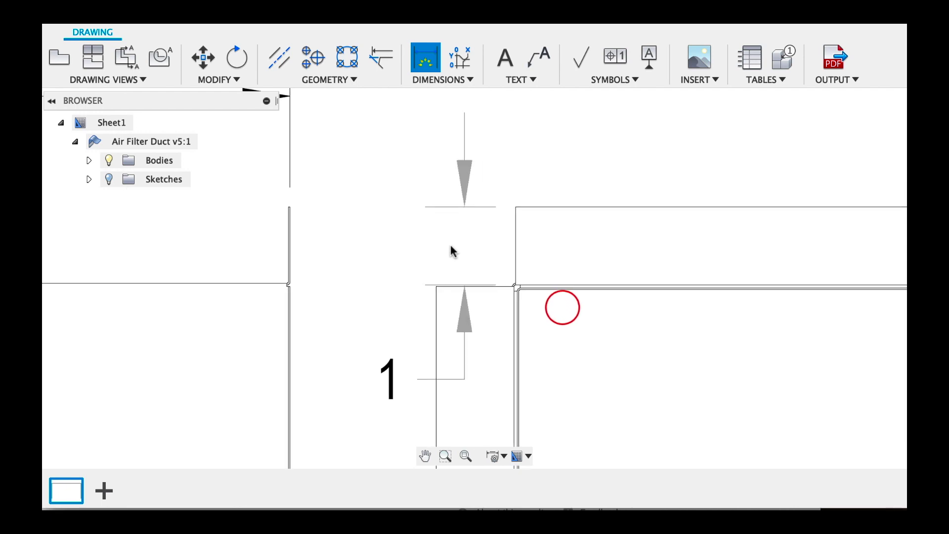
click(420, 251)
key(Escape)
scroll(397, 356, down, 3)
drag(362, 366, 437, 201)
click(479, 221)
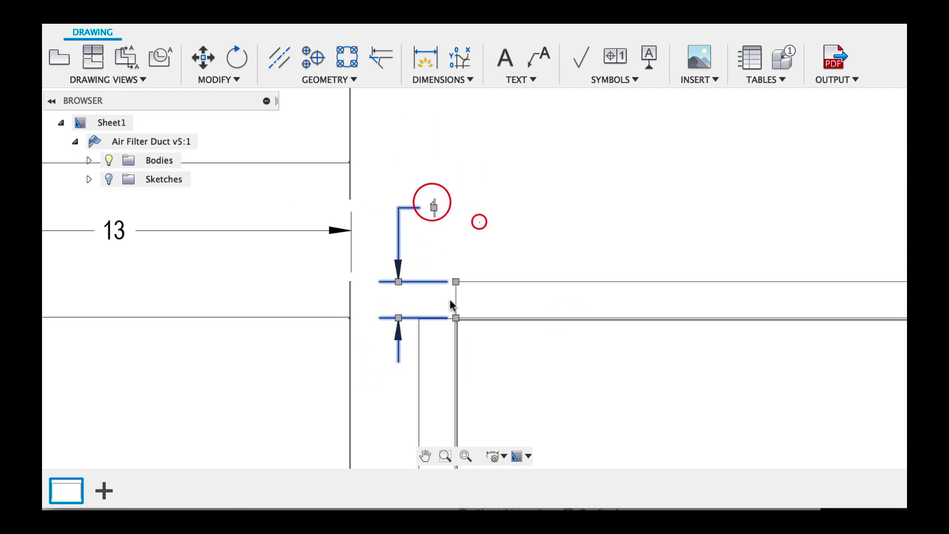
Collapse the browser and examine the Part A and Part B dimensions, labels and flange notes in the completed Air filter duct drawing.
scroll(464, 285, down, 5)
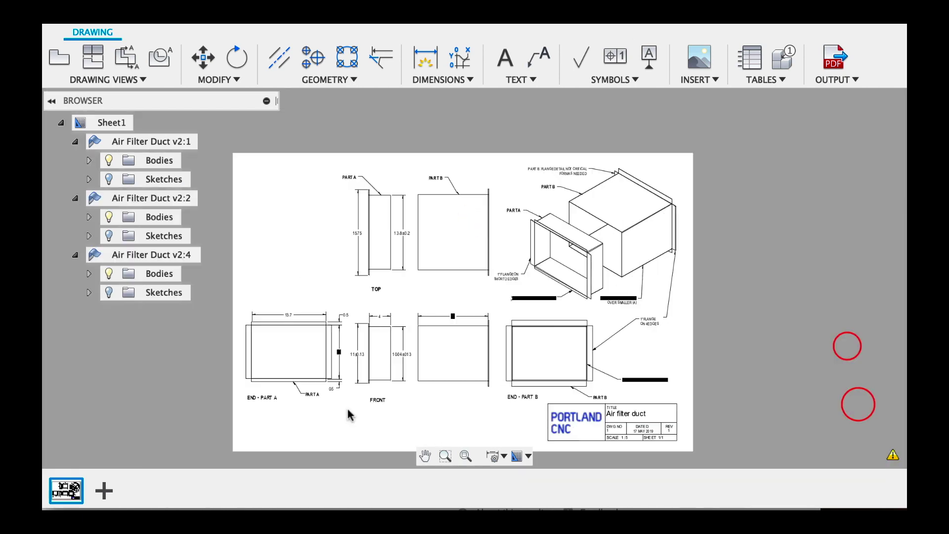
scroll(349, 413, up, 3)
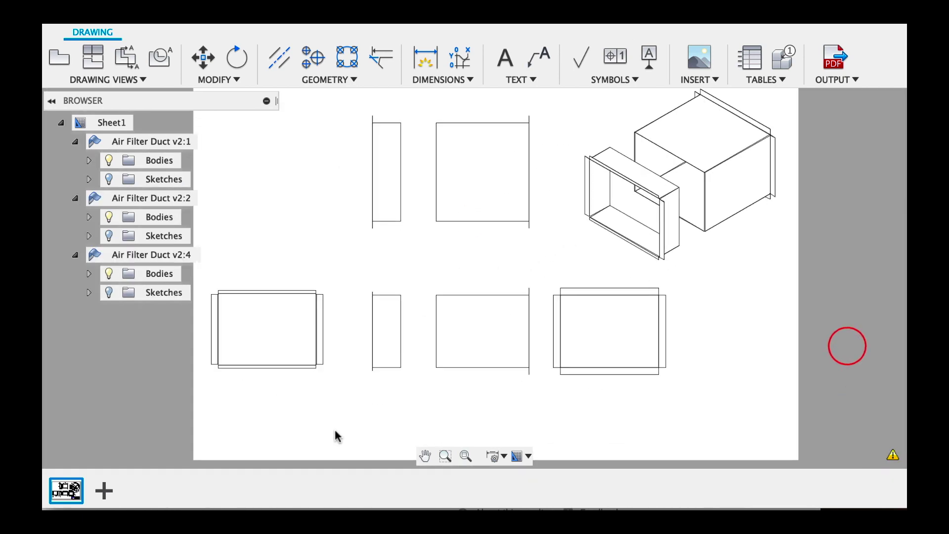
click(266, 100)
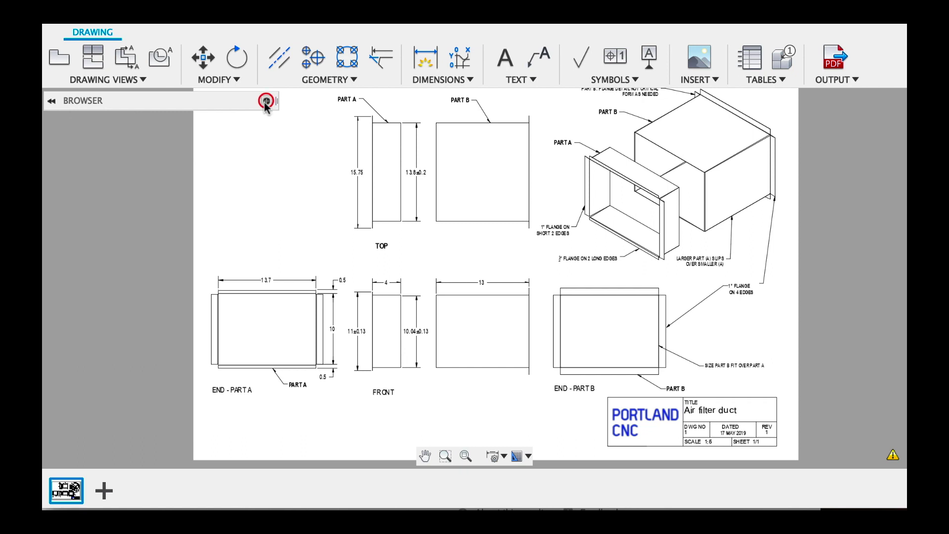
scroll(328, 381, up, 3)
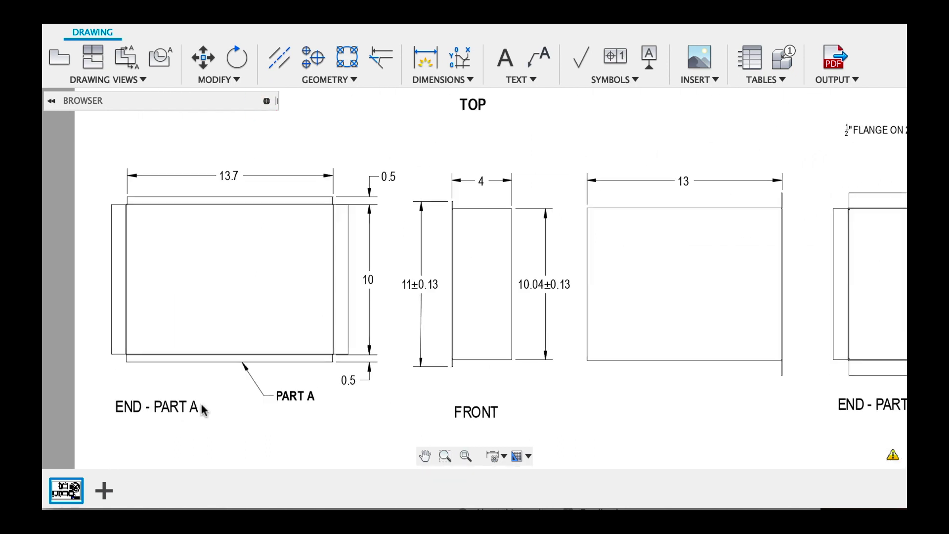
scroll(237, 322, down, 5)
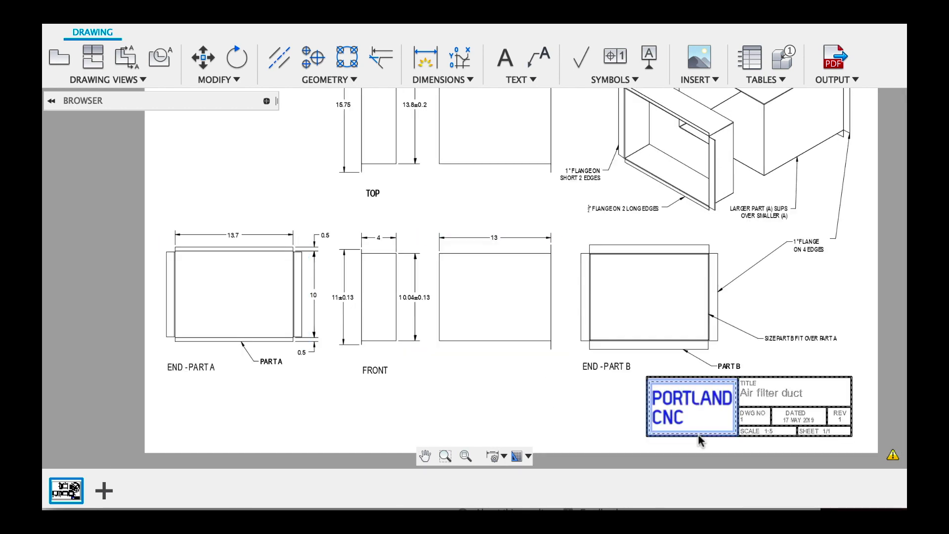
scroll(831, 286, up, 4)
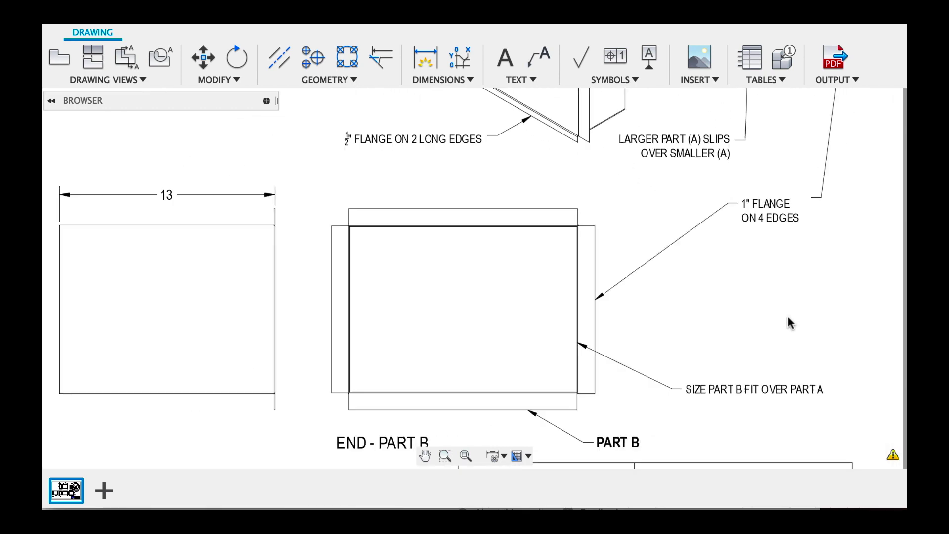
scroll(789, 322, down, 8)
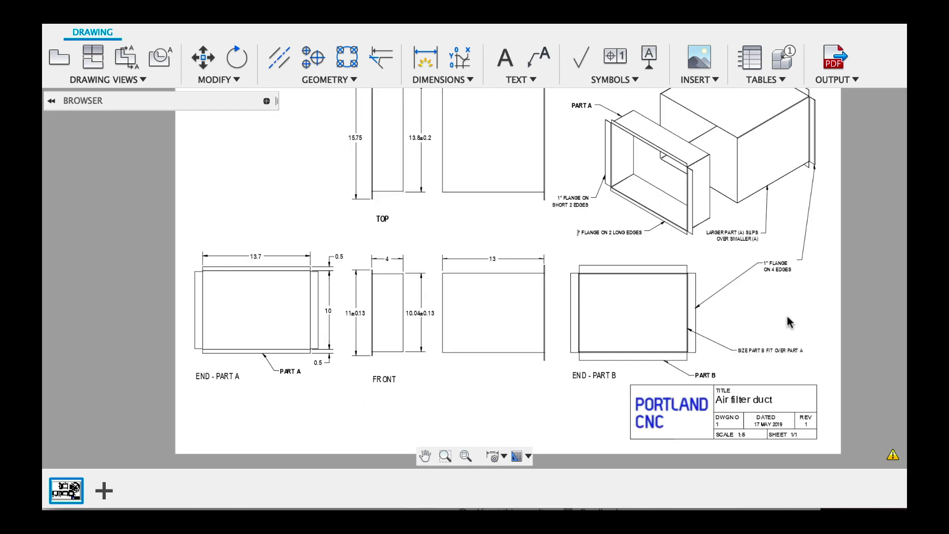
scroll(707, 178, up, 8)
scroll(707, 178, down, 4)
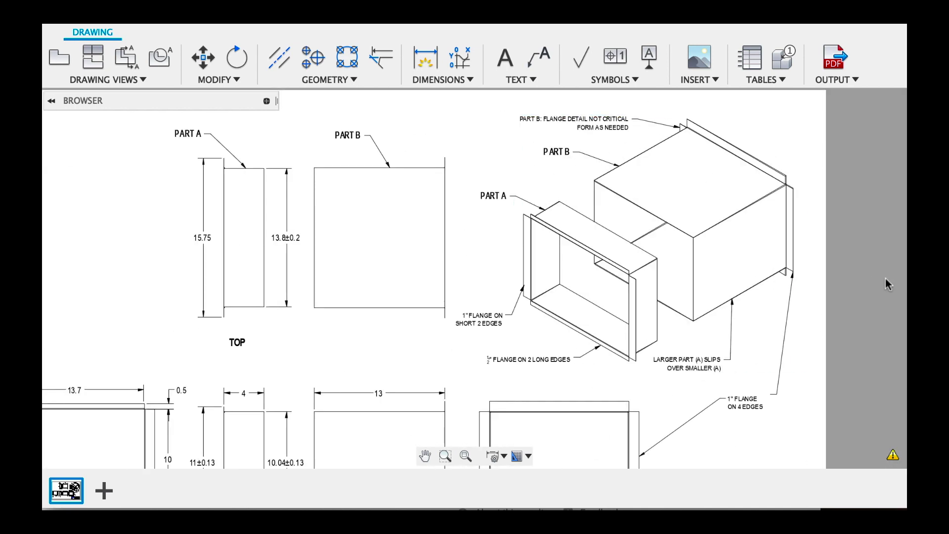
scroll(861, 266, down, 3)
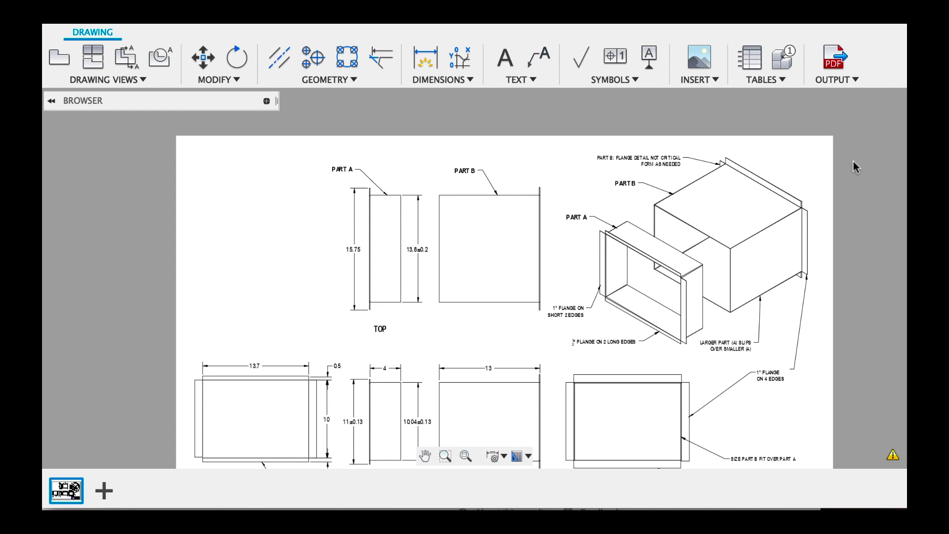
scroll(853, 161, down, 2)
scroll(853, 161, down, 1)
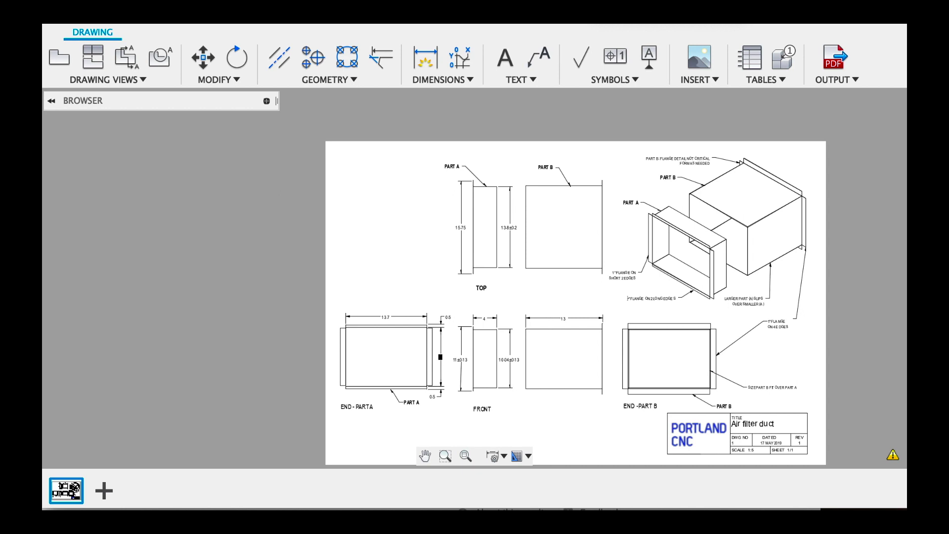
Output all sheets of the drawing as a PDF, with Open PDF enabled and Lineweights disabled.
click(837, 81)
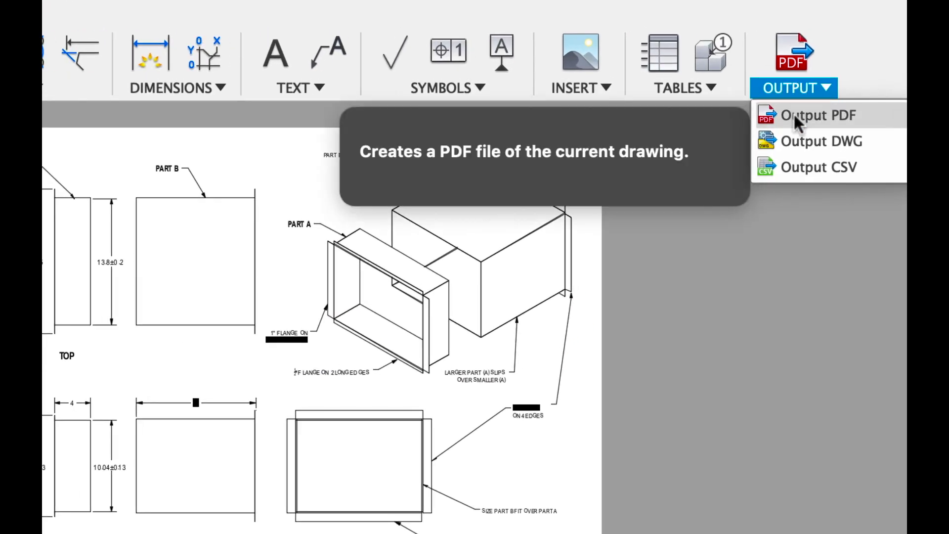
click(795, 116)
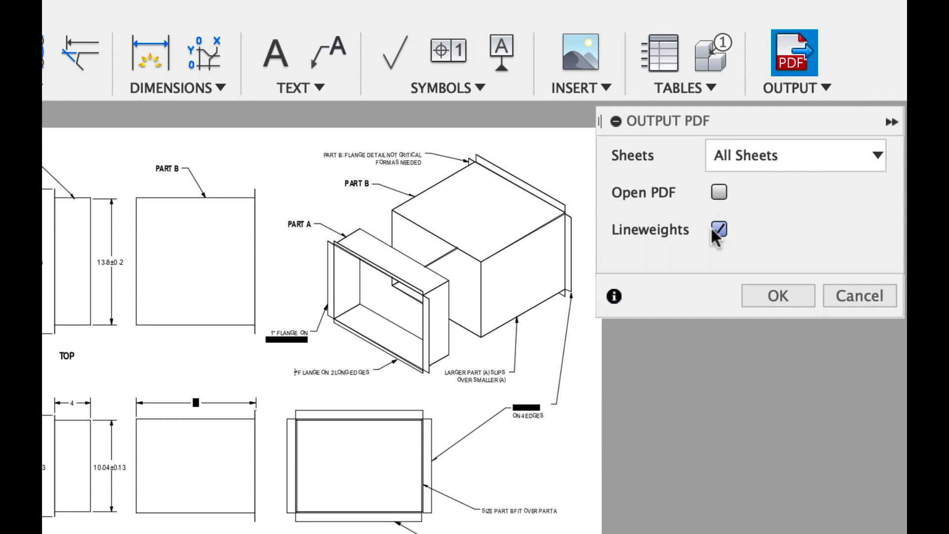
click(720, 193)
click(747, 165)
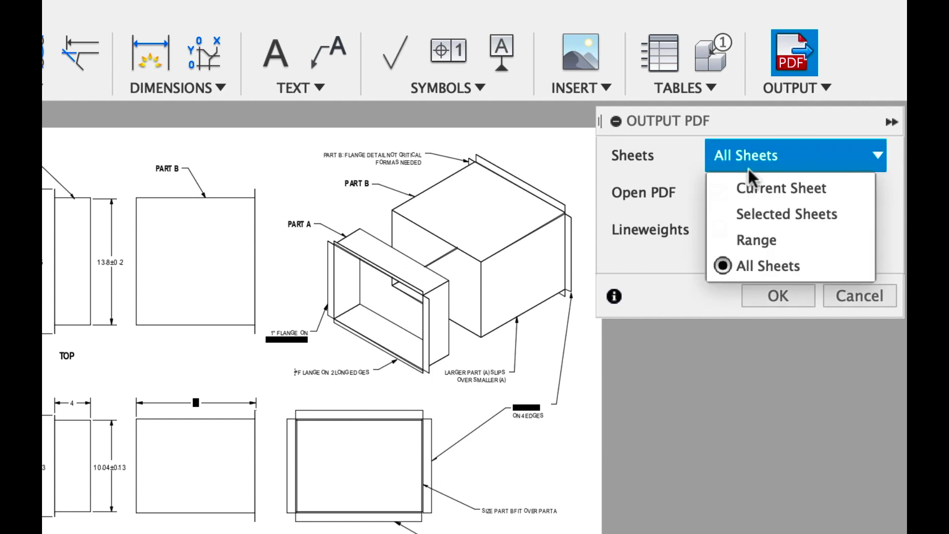
click(768, 272)
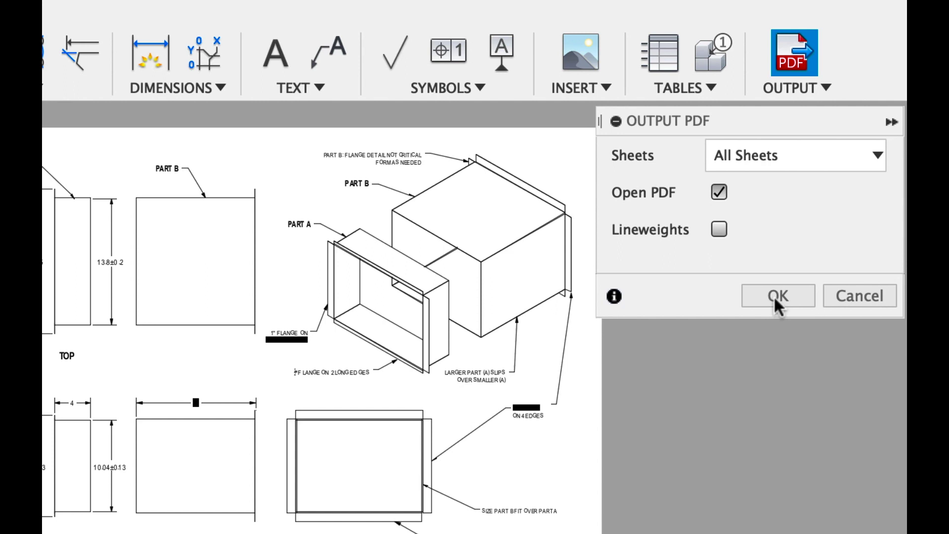
click(773, 295)
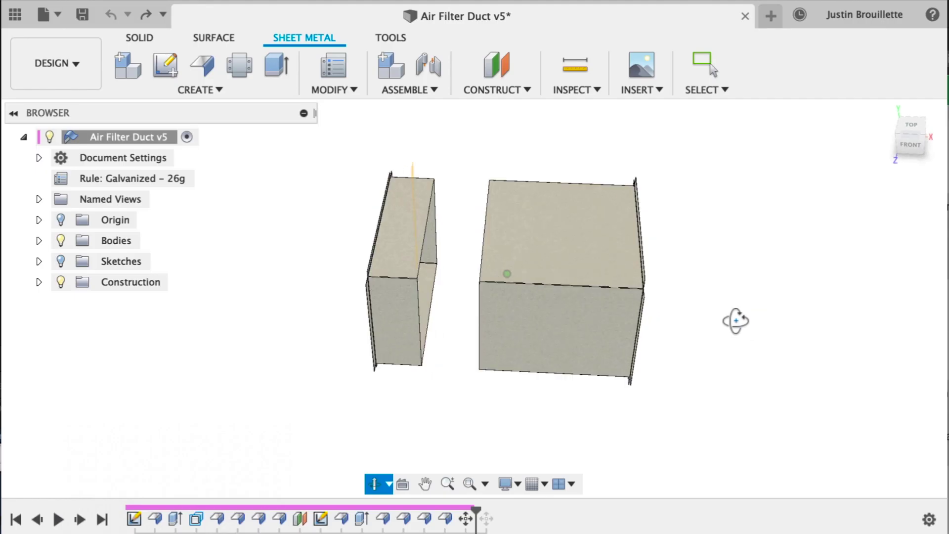
Create a flat pattern of the larger duct in the Air Filter Duct model, using its inside bottom face as the stationary face.
drag(735, 318, 678, 316)
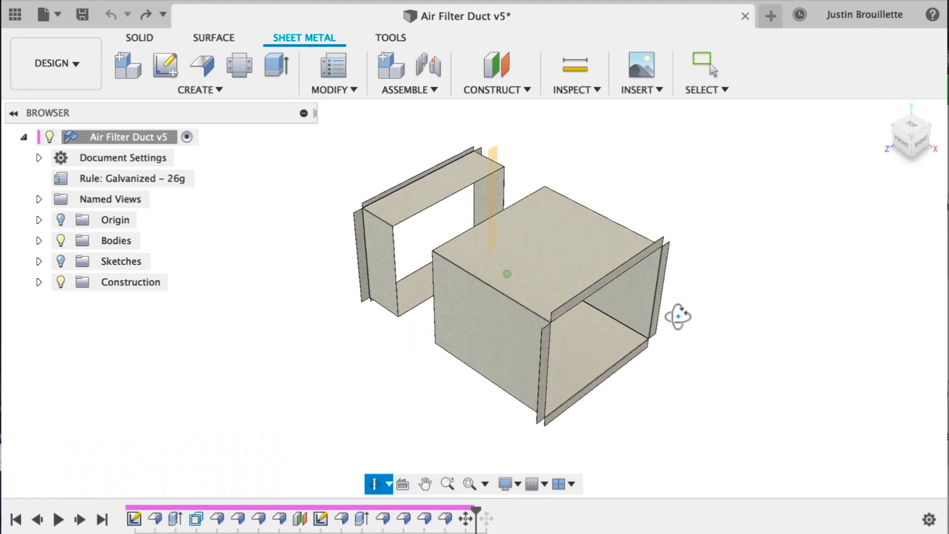
click(237, 66)
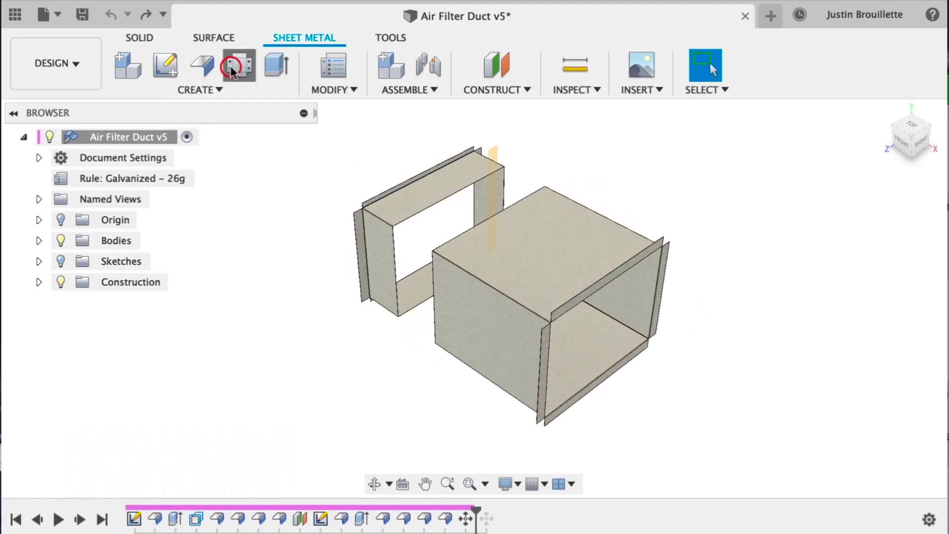
click(576, 364)
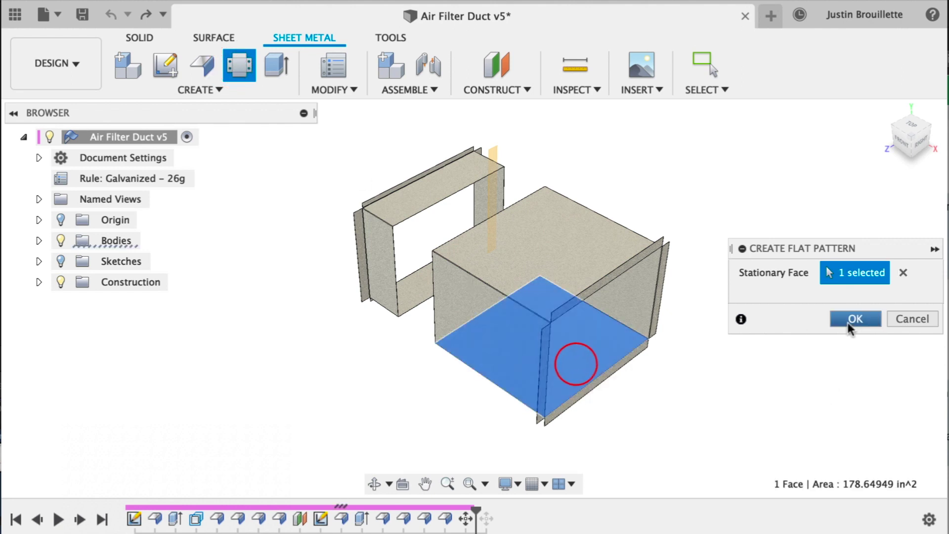
click(848, 321)
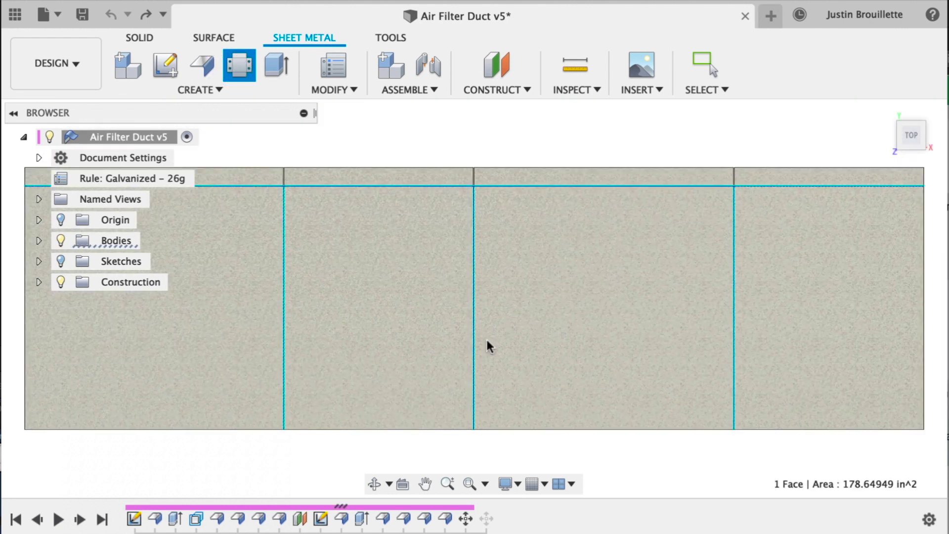
Inspect the flat pattern's corner relief and export the pattern as DXF without converting splines to polylines.
scroll(307, 193, up, 6)
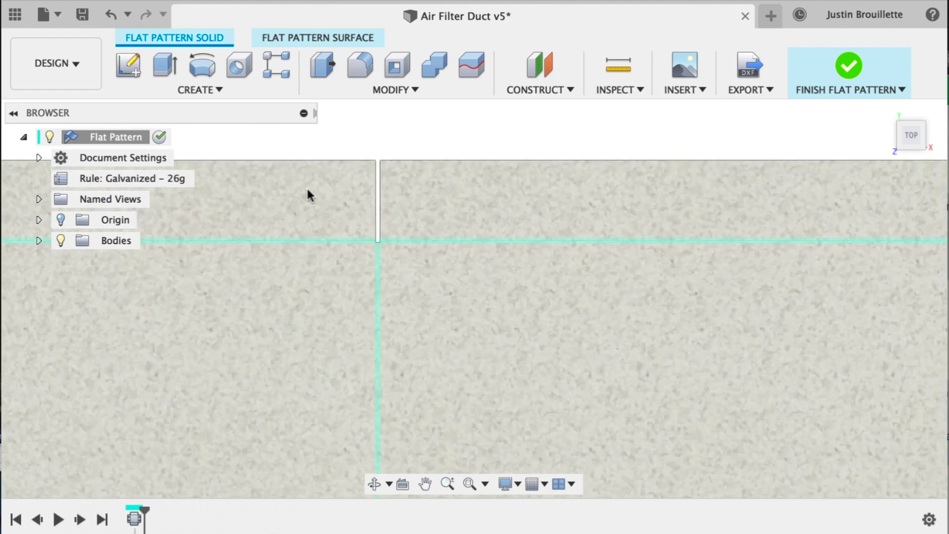
scroll(313, 190, down, 5)
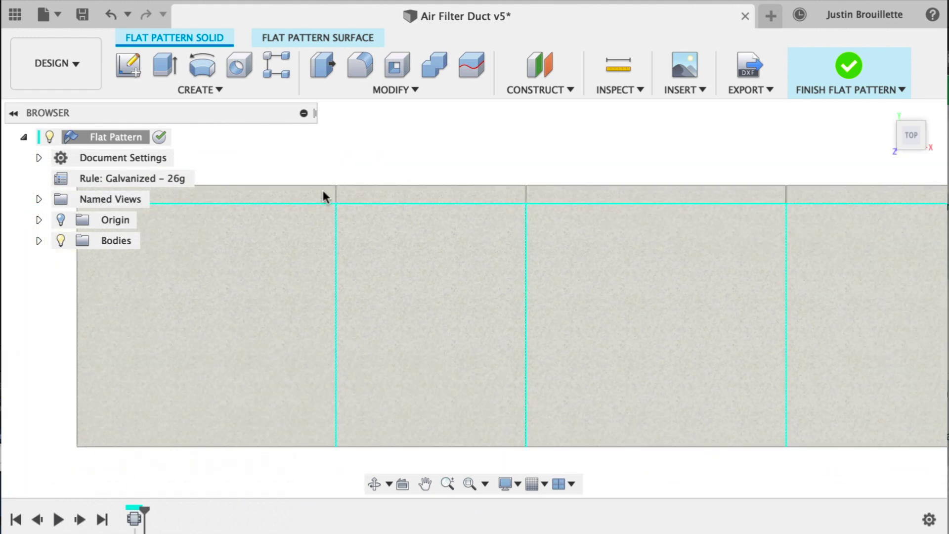
scroll(328, 196, down, 1)
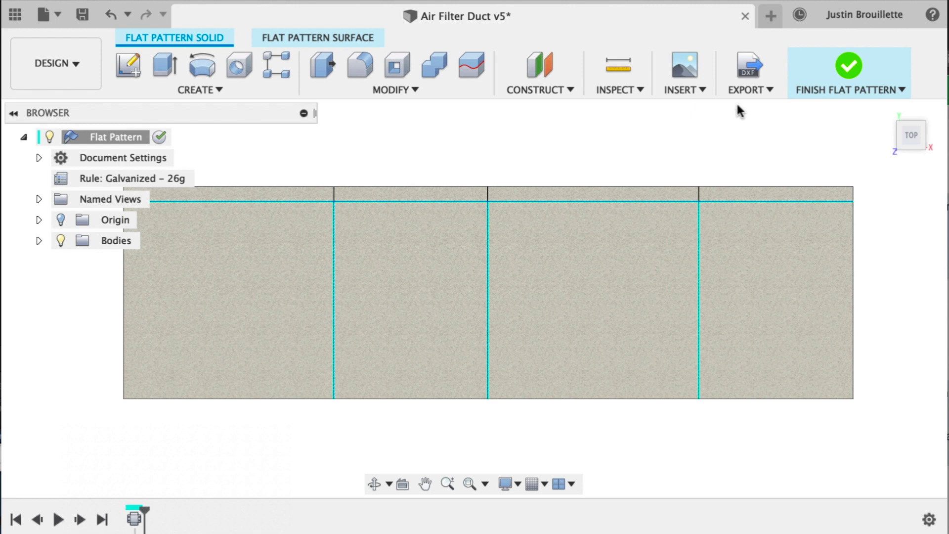
click(743, 89)
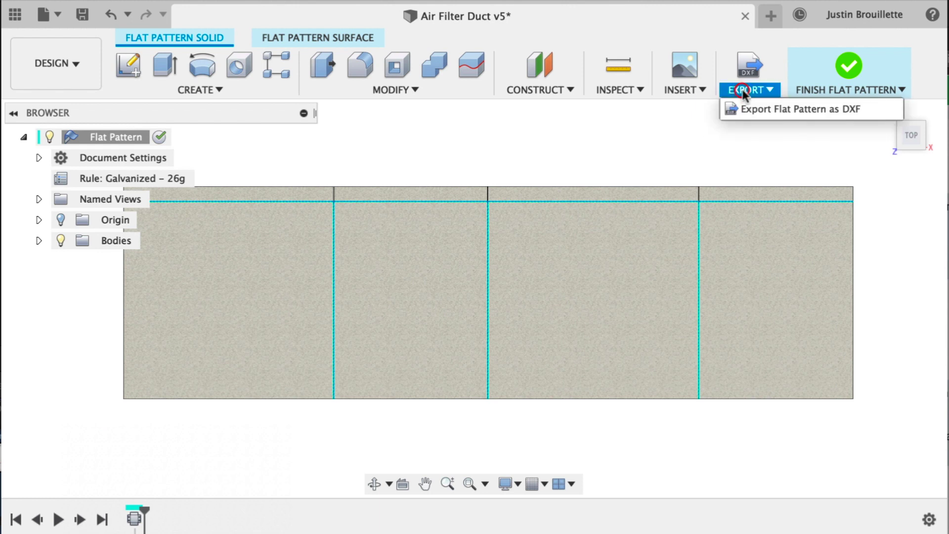
click(762, 111)
click(888, 273)
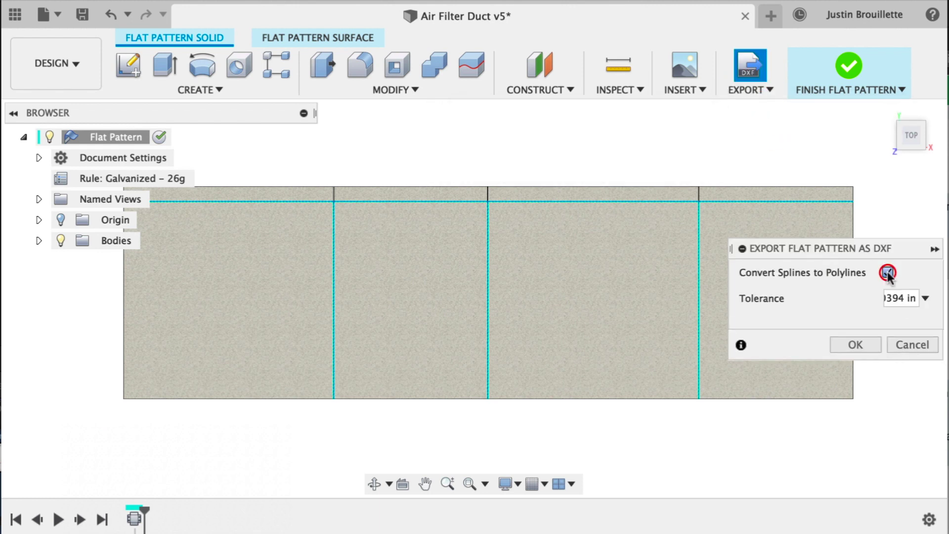
click(888, 273)
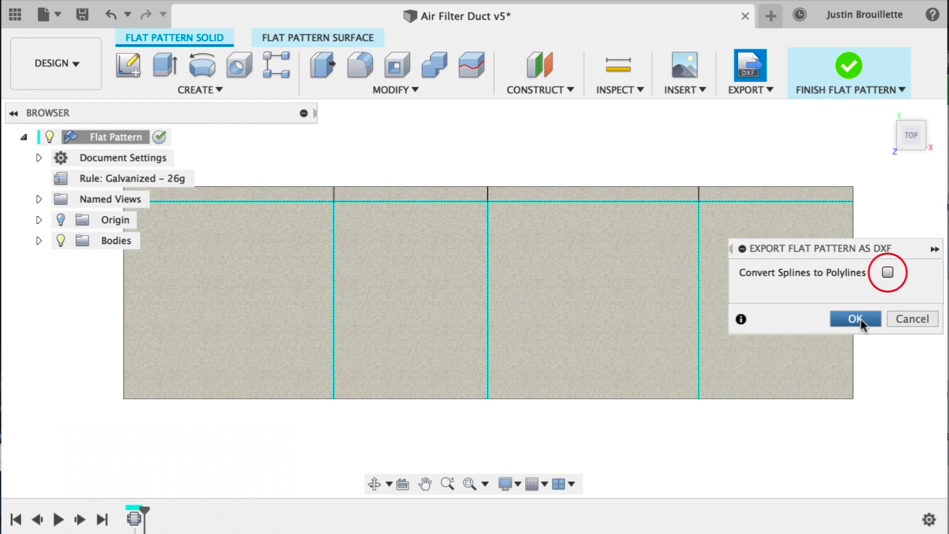
click(860, 318)
Finish the flat pattern, reactivate it from the folded duct model, and finish it again.
click(851, 77)
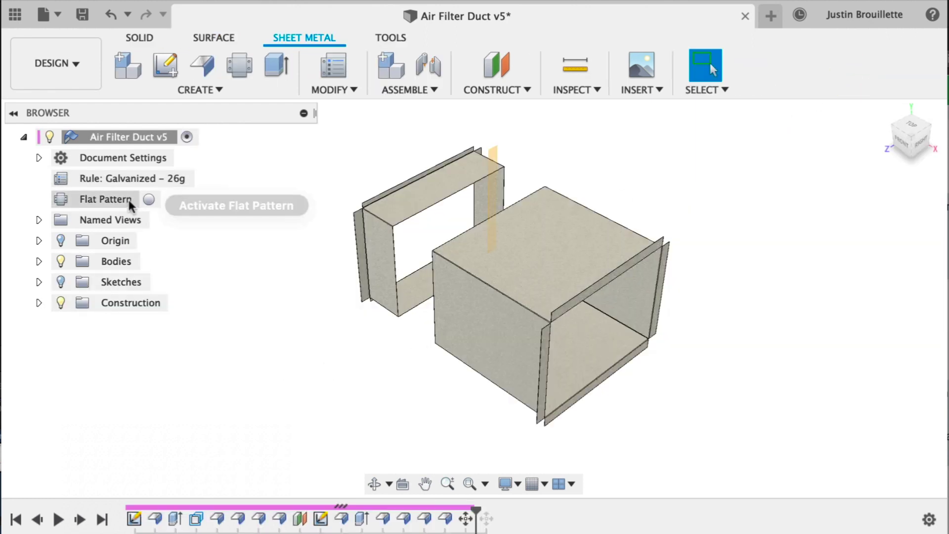
click(149, 199)
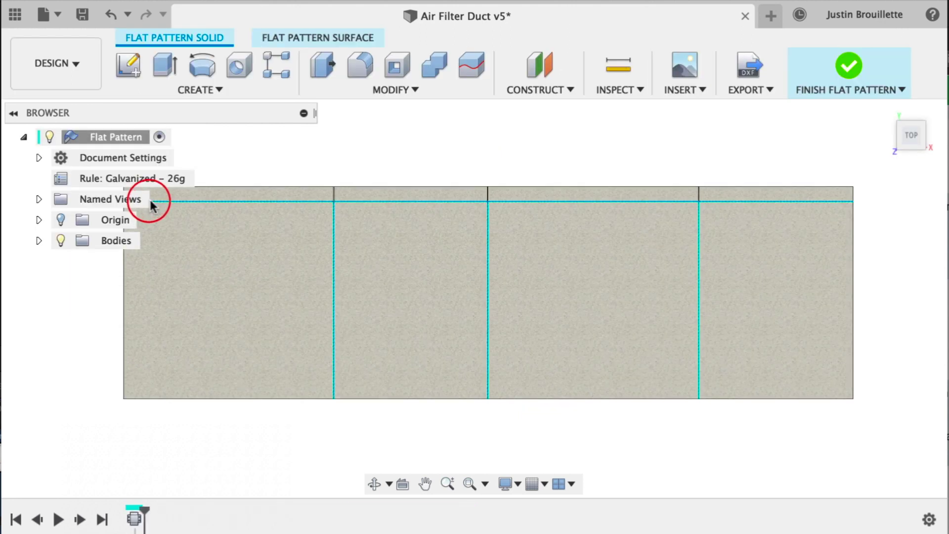
click(843, 68)
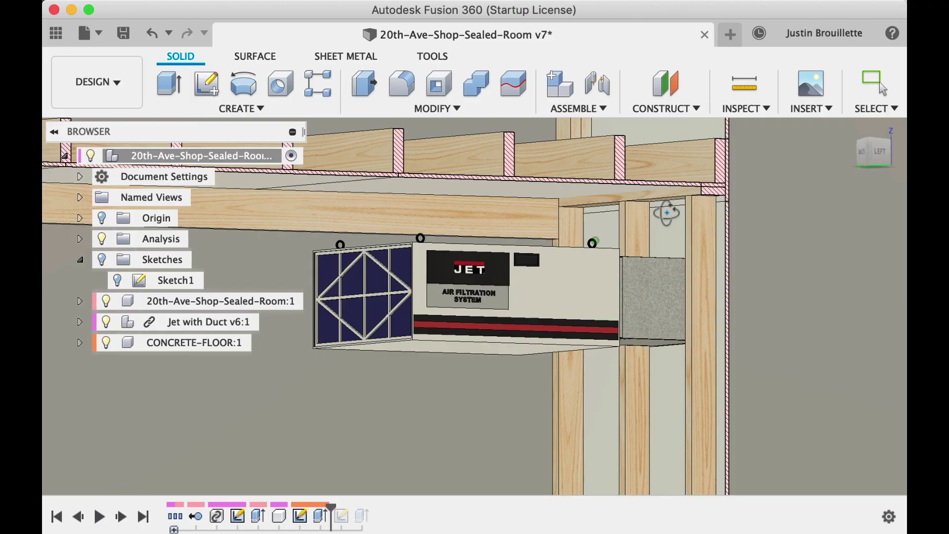
View the installed JET filter and duct from outside the wall in the shop room model and hide the section analysis.
shift+middle_drag(663, 210, 531, 231)
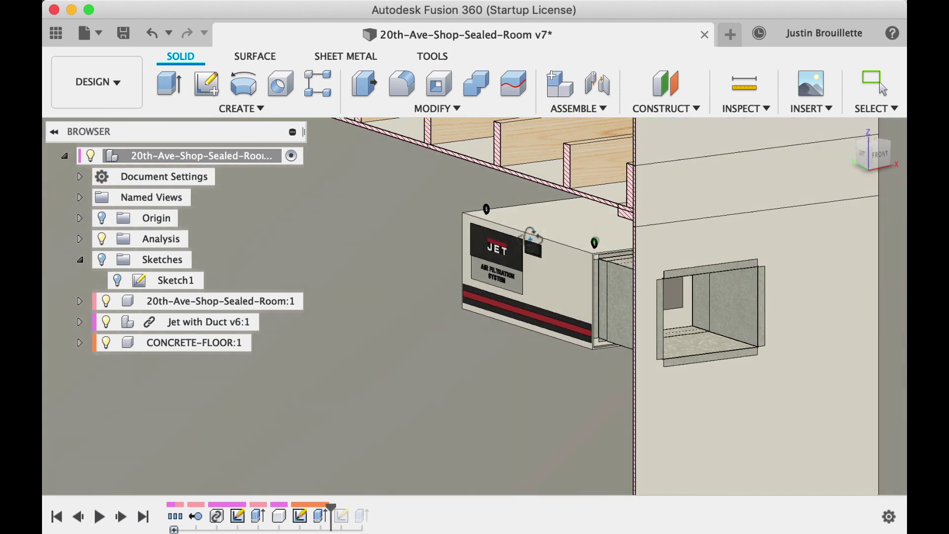
click(102, 239)
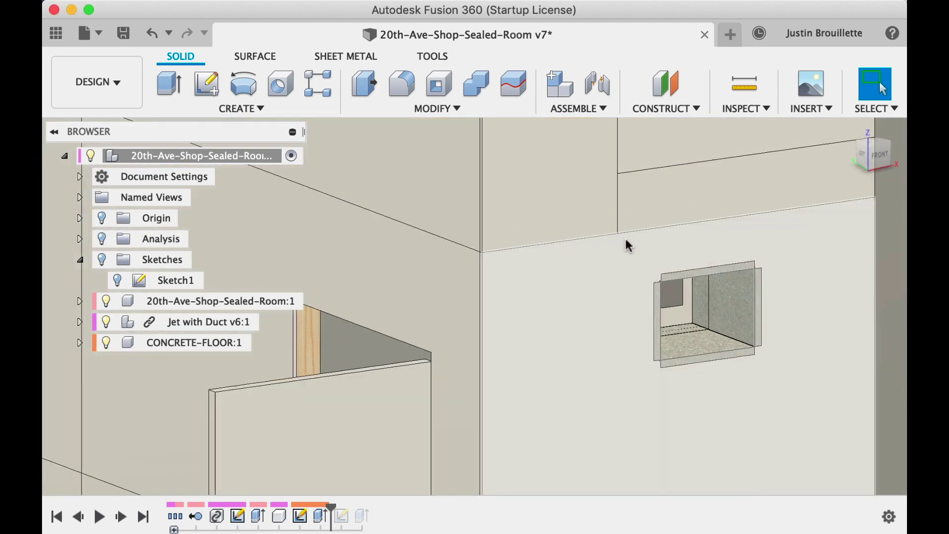